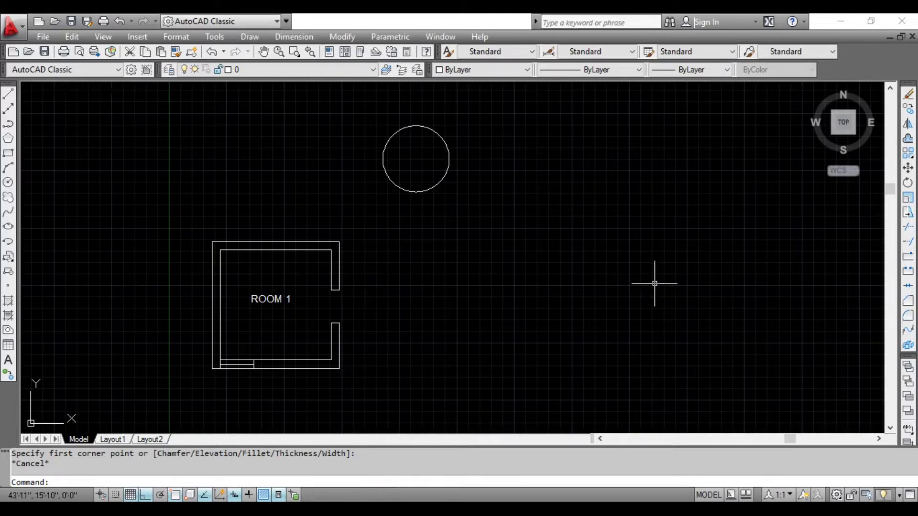
pyautogui.write('CO')
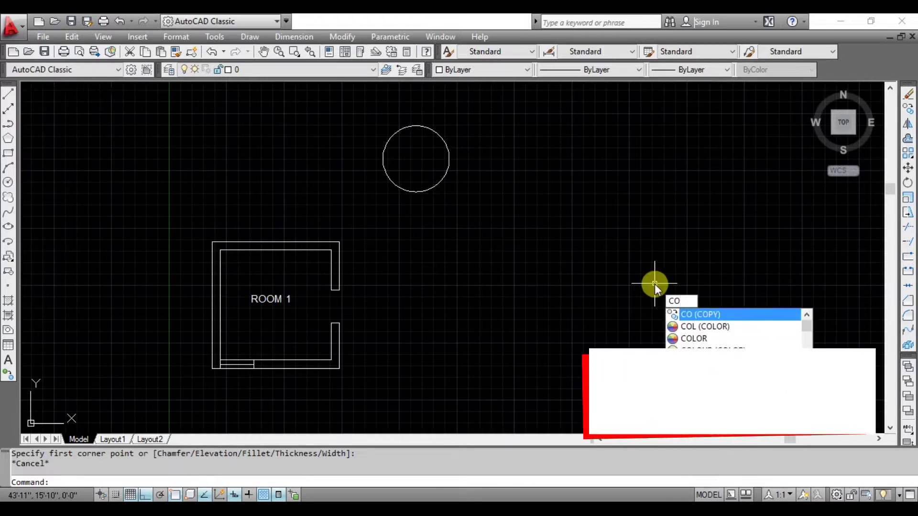
pyautogui.press('Return')
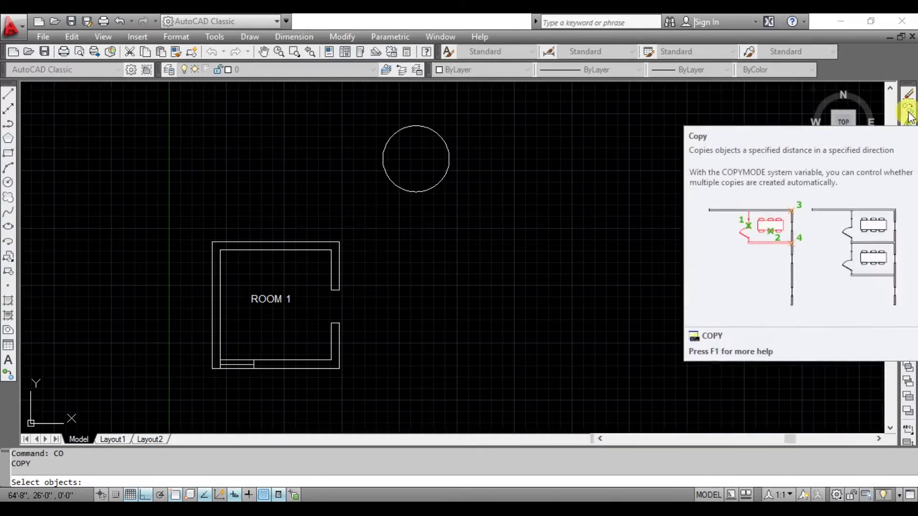
pyautogui.press('Escape')
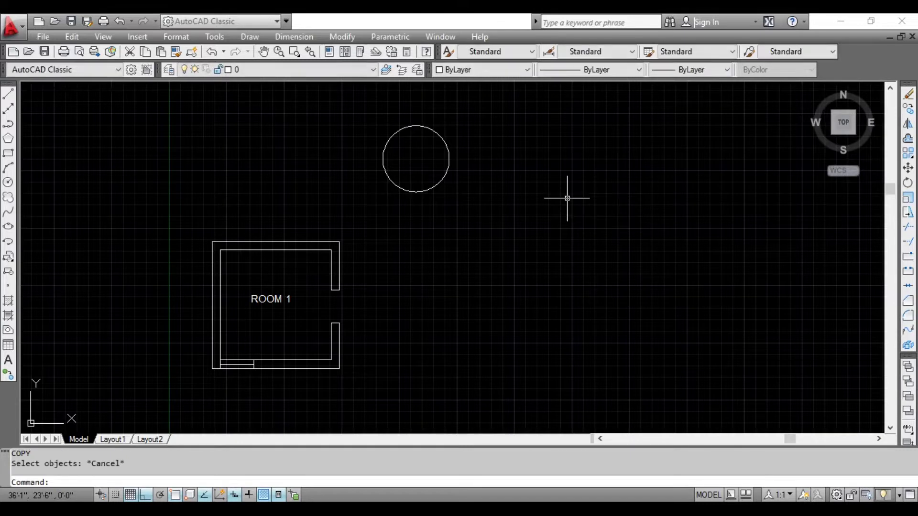
# Copy the circle once, horizontally to the right, using its centre as the base point
pyautogui.write('CO')
pyautogui.press('Return')
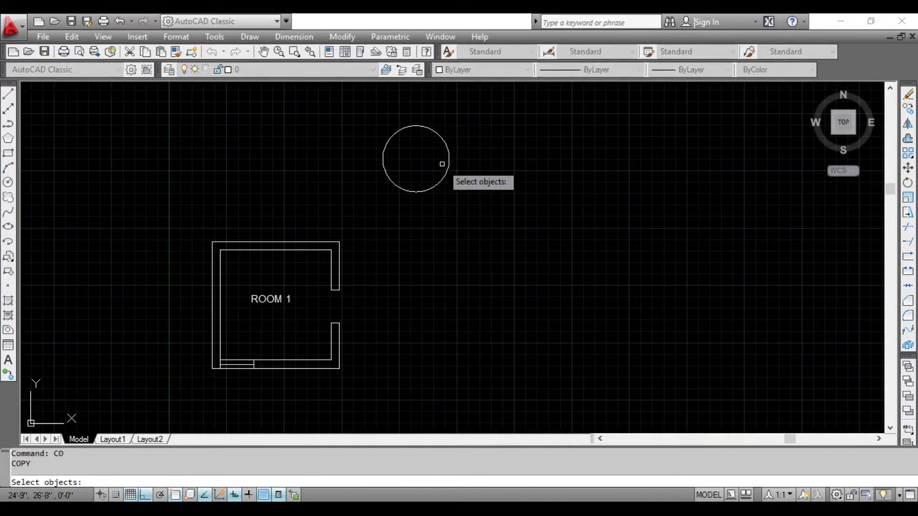
pyautogui.click(456, 201)
pyautogui.click(427, 164)
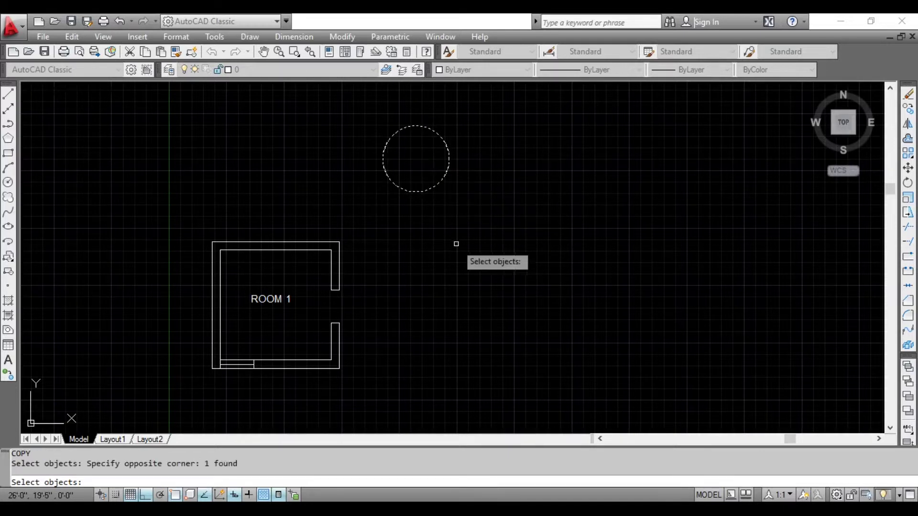
pyautogui.press('Return')
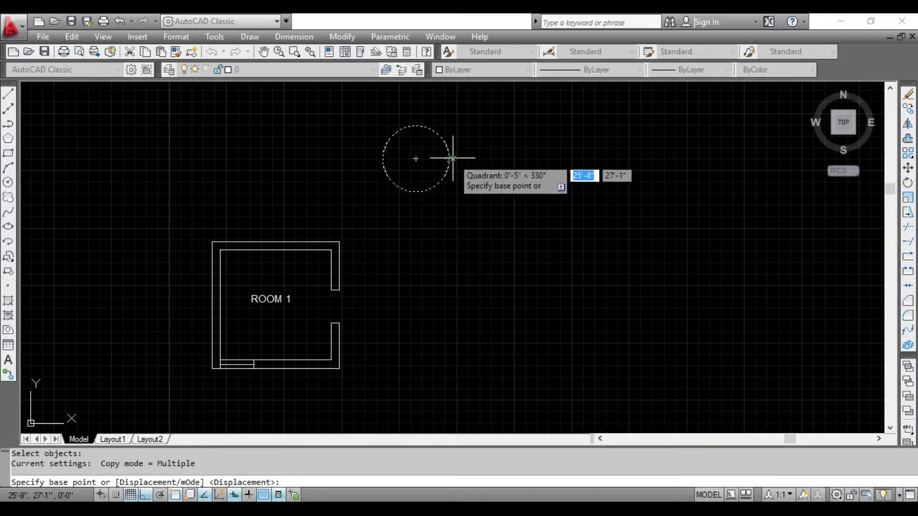
pyautogui.click(416, 159)
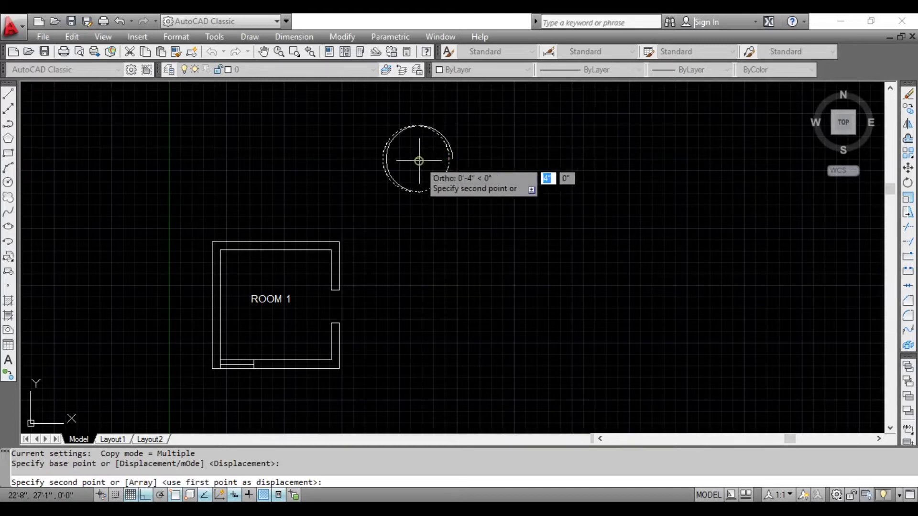
pyautogui.click(568, 158)
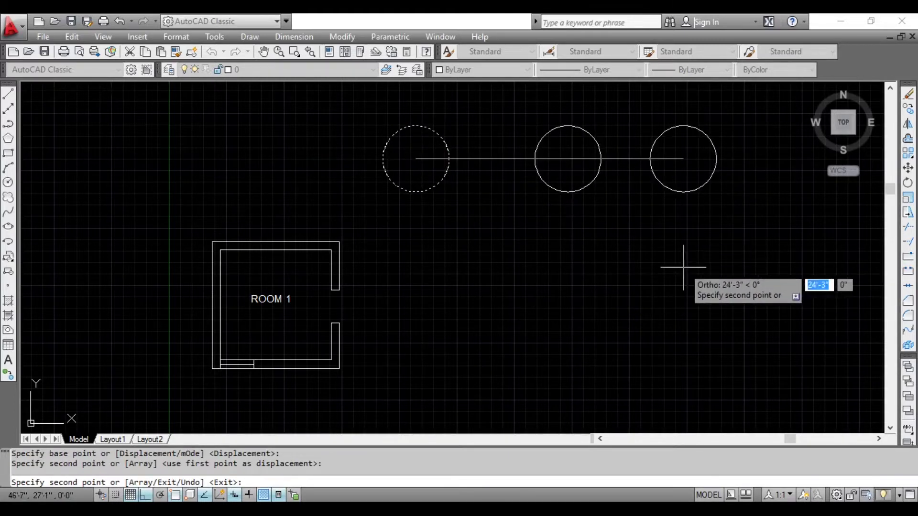
pyautogui.press('Escape')
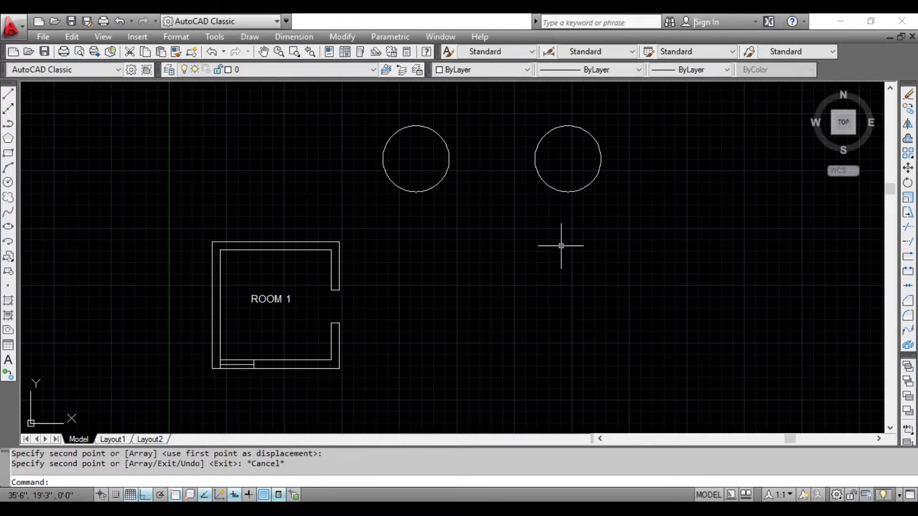
# Try copying the bottom-wall window from its upper-right corner to Room 1's inner lower-right corner, and undo the copy
pyautogui.scroll(3, 243, 411)
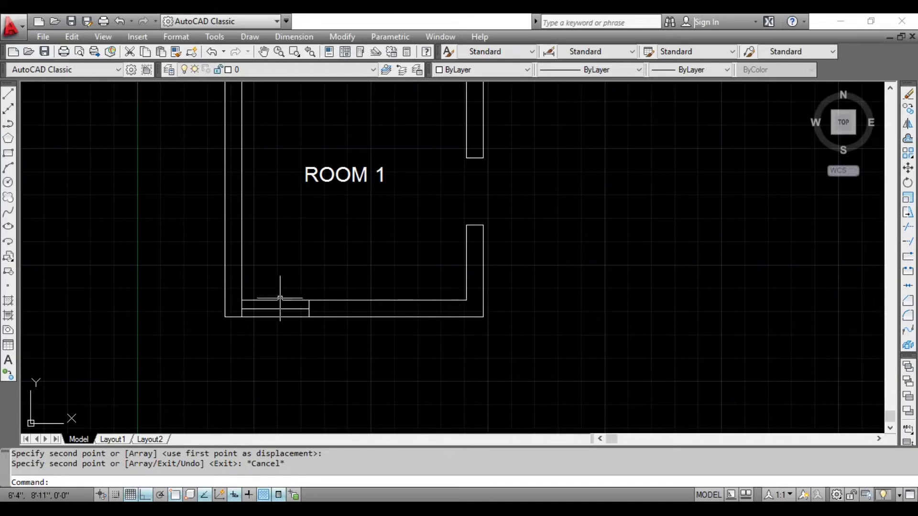
pyautogui.click(233, 292)
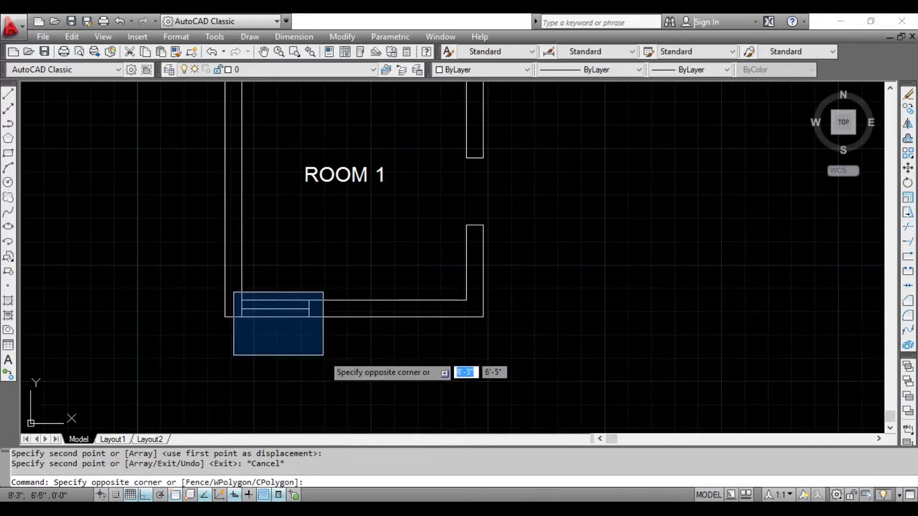
pyautogui.click(323, 355)
pyautogui.click(907, 109)
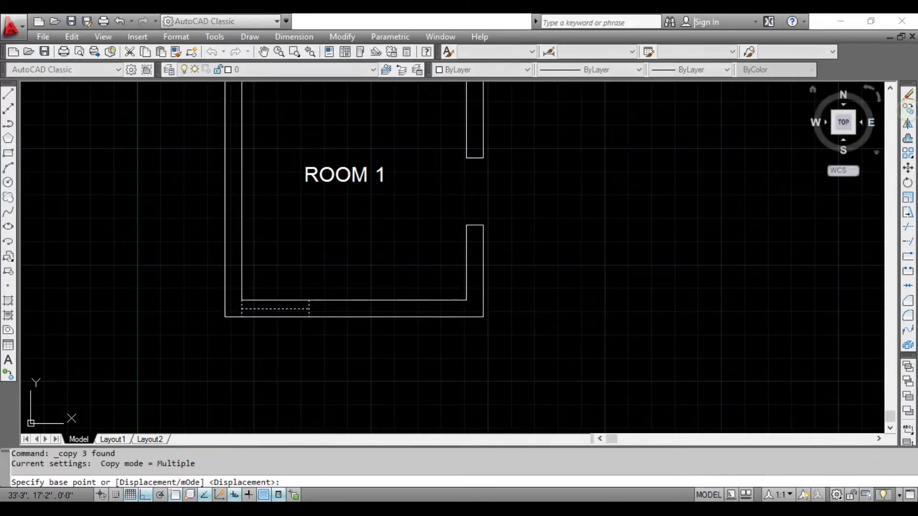
pyautogui.click(310, 301)
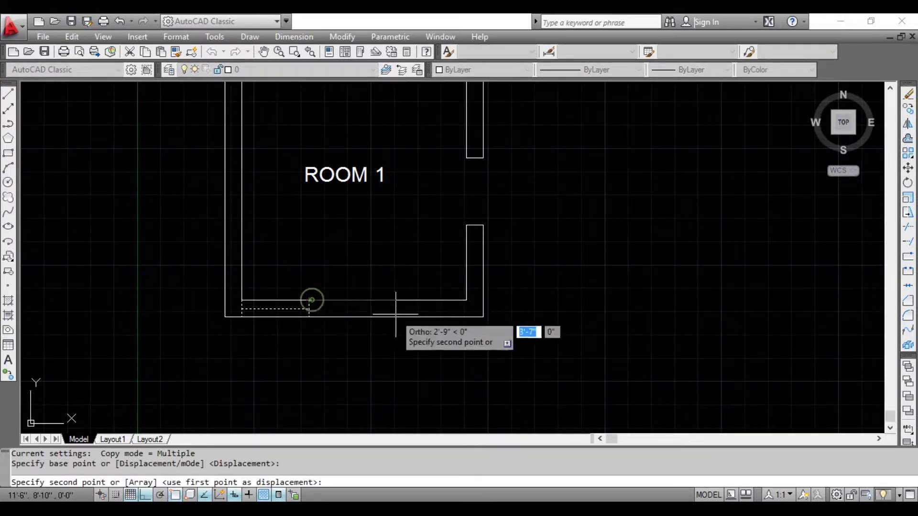
pyautogui.click(467, 301)
pyautogui.press('Escape')
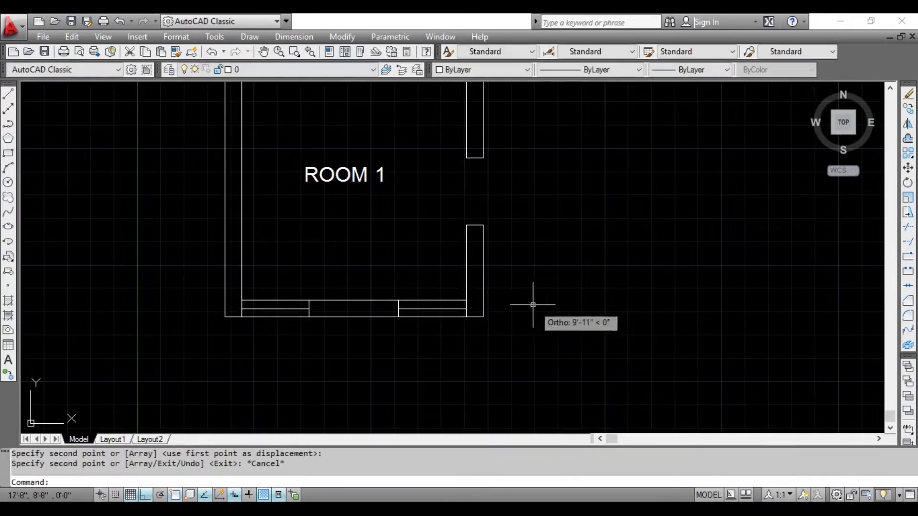
pyautogui.hotkey('ctrl', 'z')
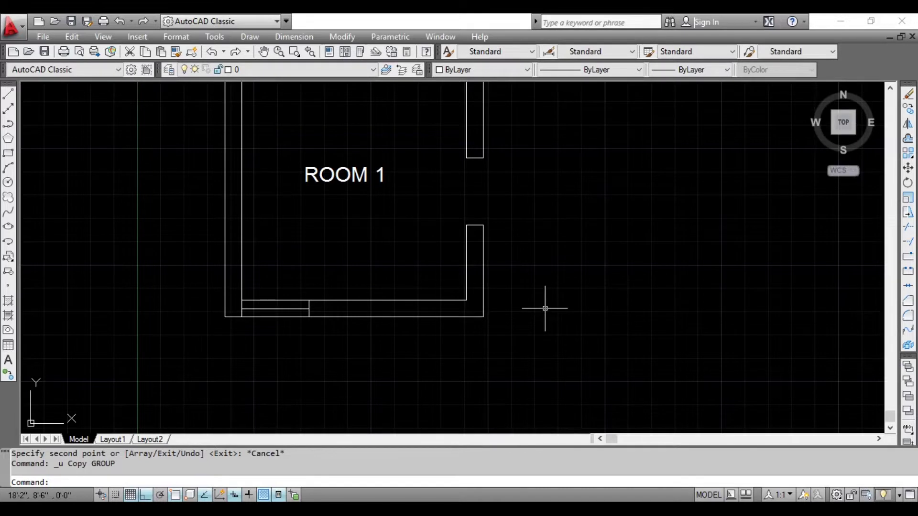
# Copy the left circle 10' straight down, using its centre as the base point
pyautogui.scroll(-4, 352, 295)
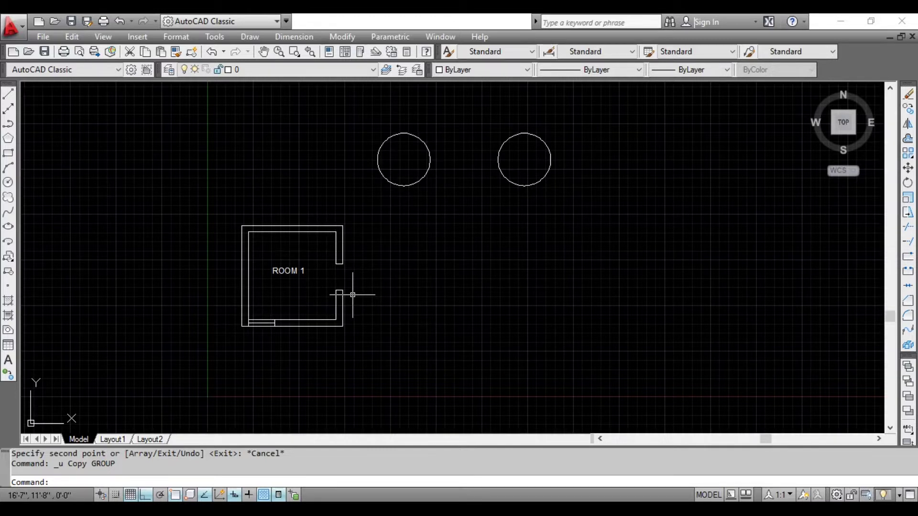
pyautogui.click(408, 181)
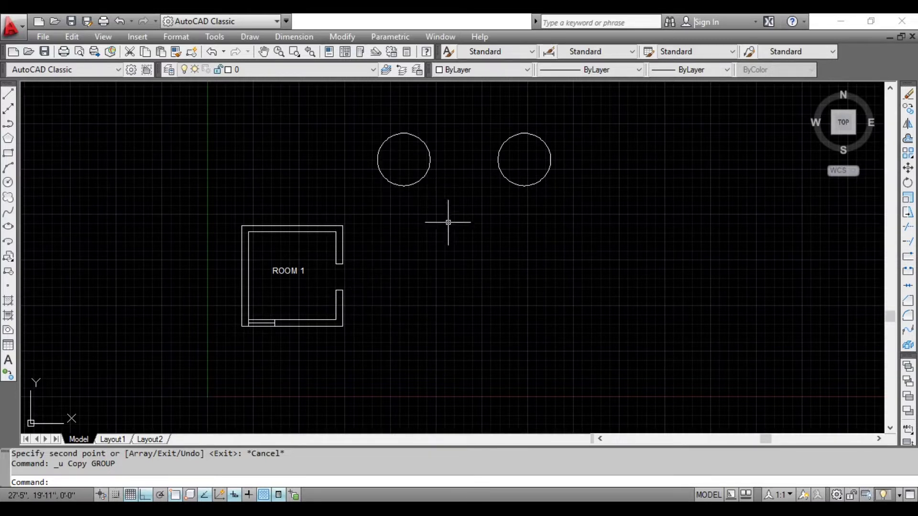
pyautogui.click(448, 221)
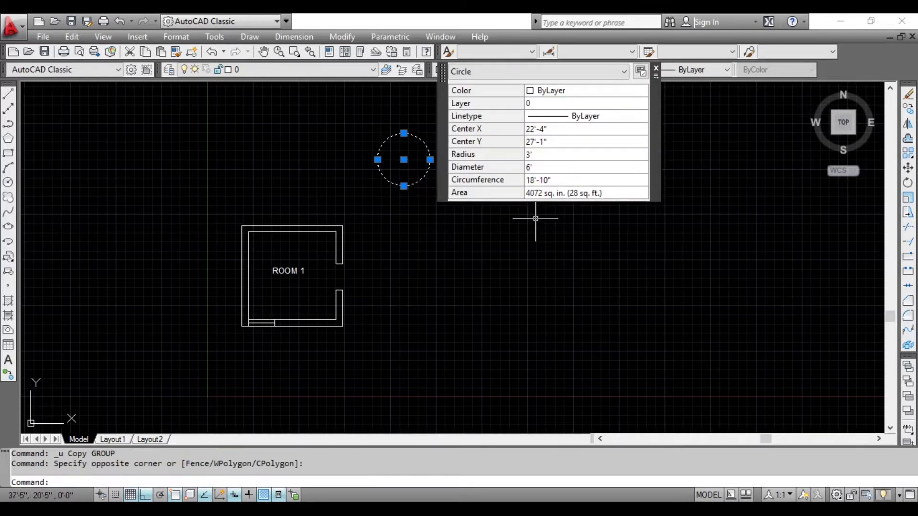
pyautogui.write('CO')
pyautogui.press('Return')
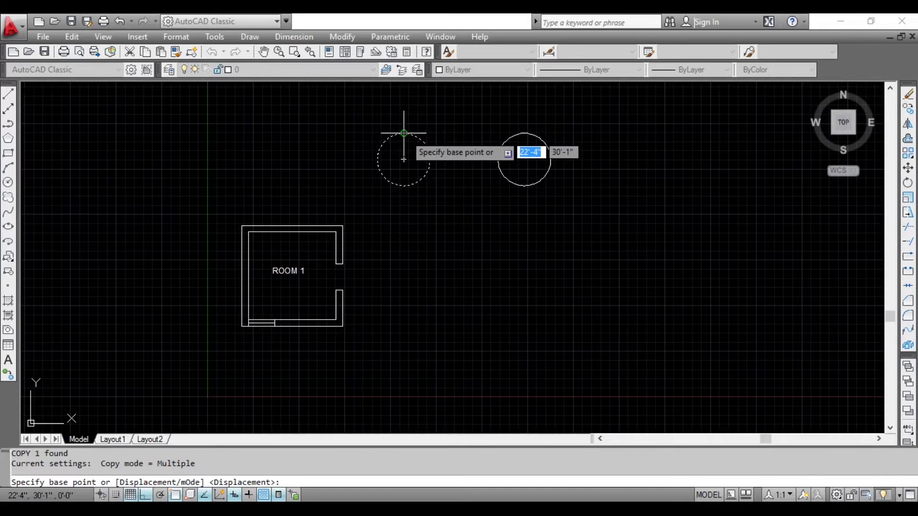
pyautogui.click(404, 159)
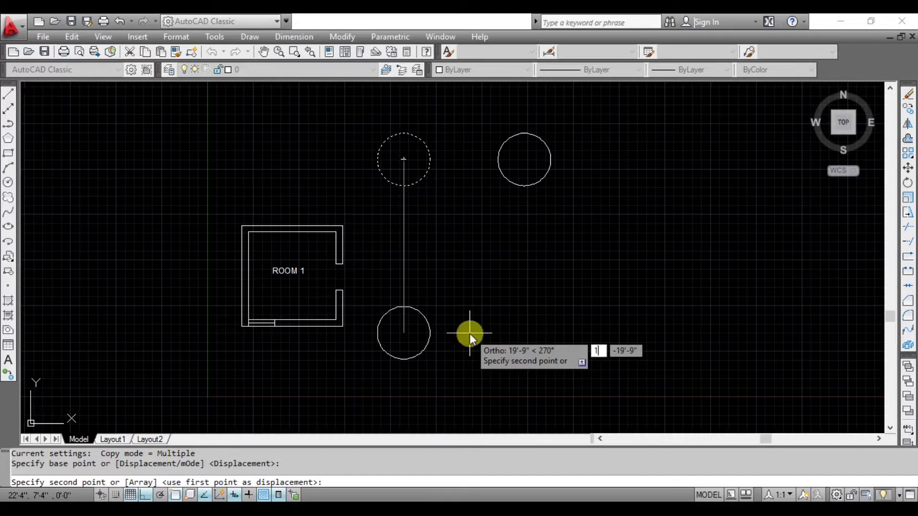
pyautogui.write("0'")
pyautogui.press('Return')
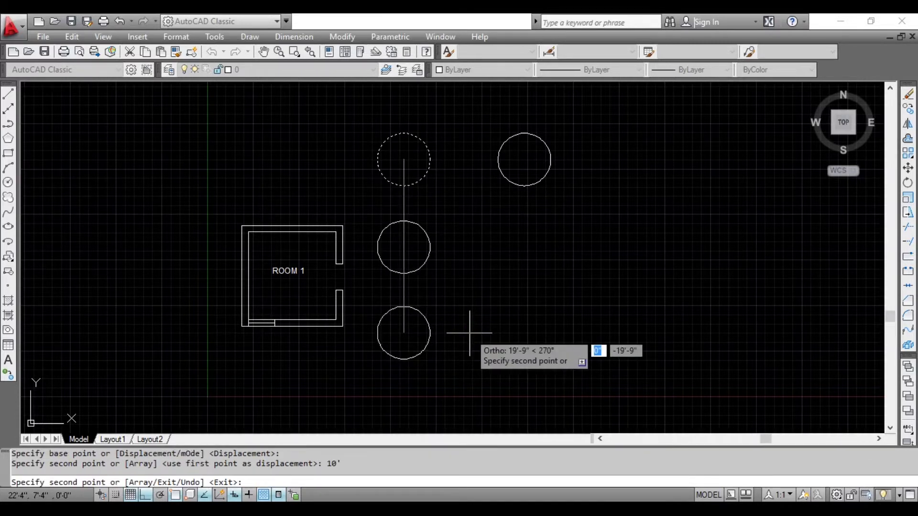
pyautogui.press('Escape')
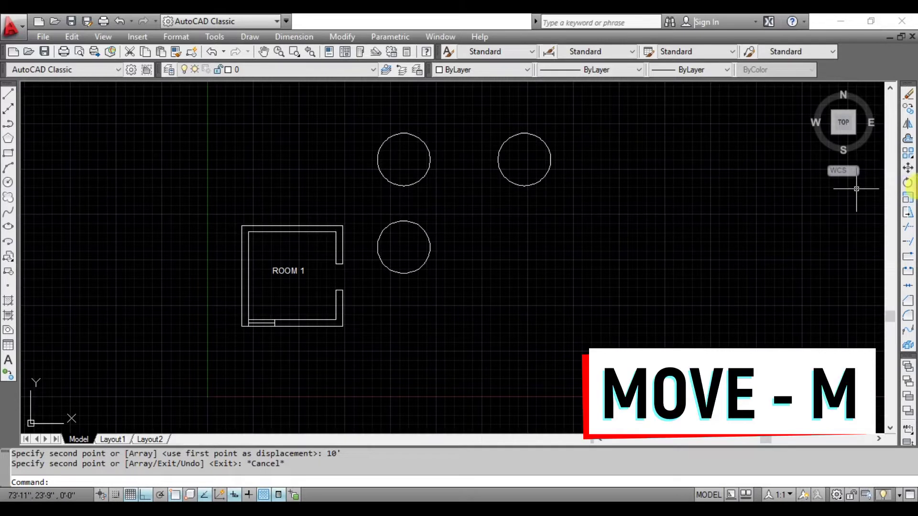
# Move the whole of Room 1 horizontally from its outer upper-left corner to the right of the lower circle
pyautogui.write('M')
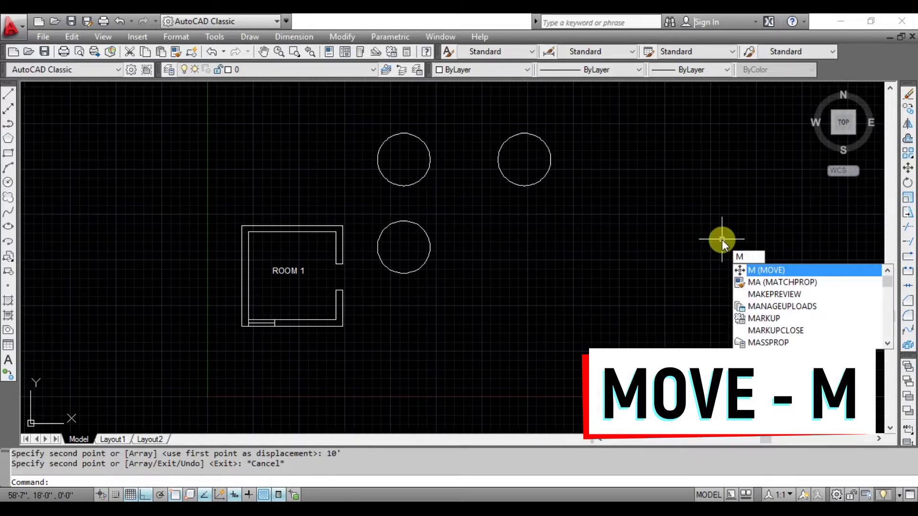
pyautogui.press('Escape')
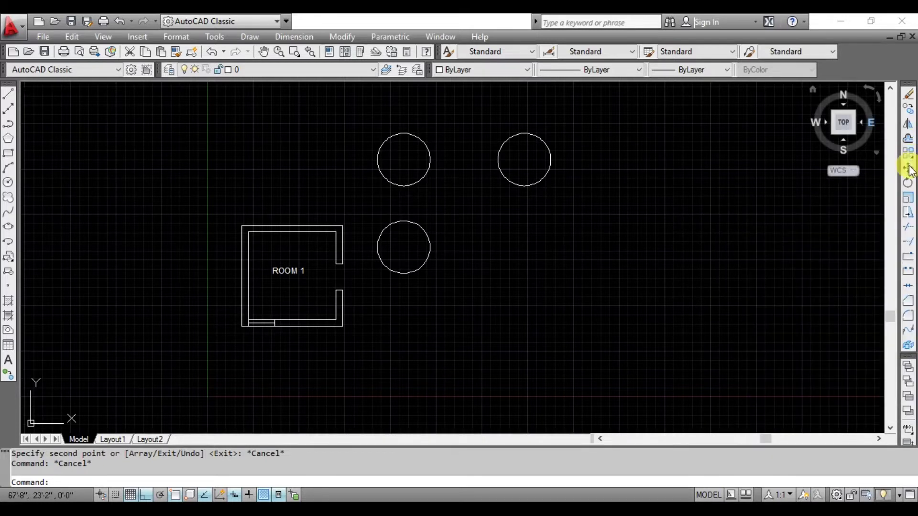
pyautogui.click(908, 169)
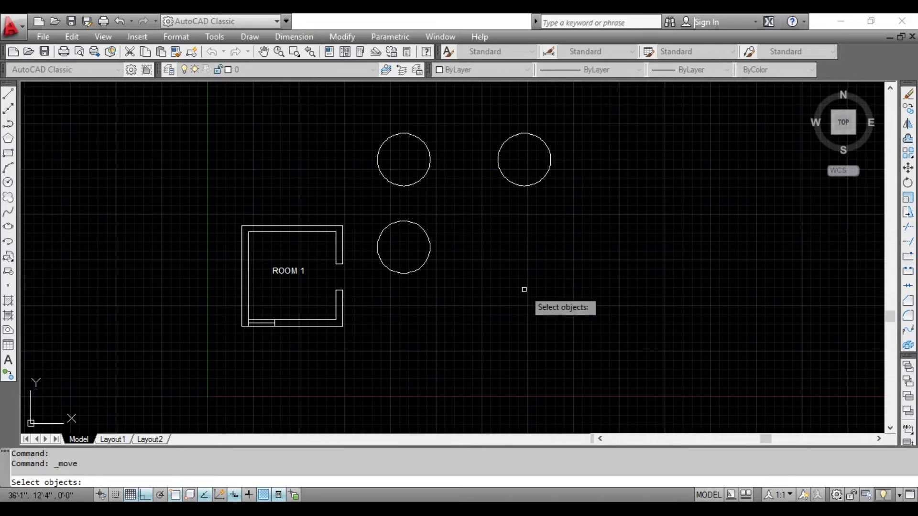
pyautogui.click(232, 204)
pyautogui.click(363, 358)
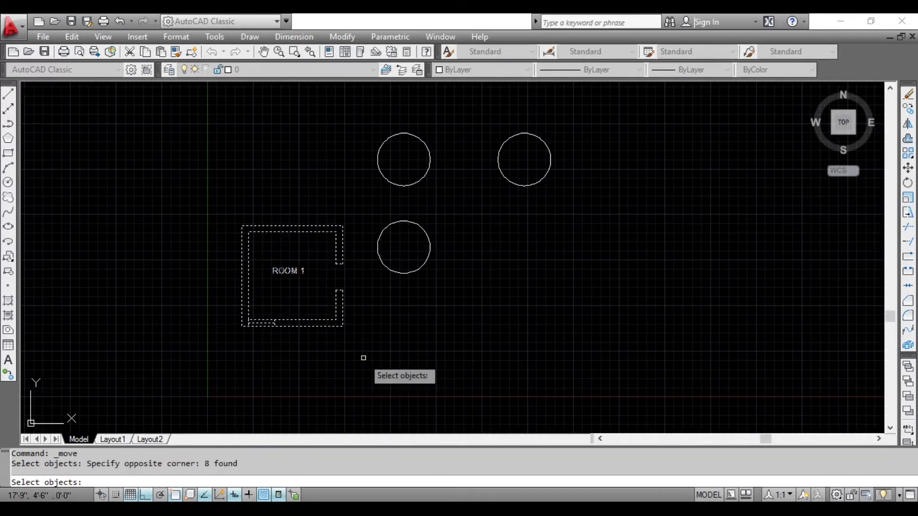
pyautogui.press('Return')
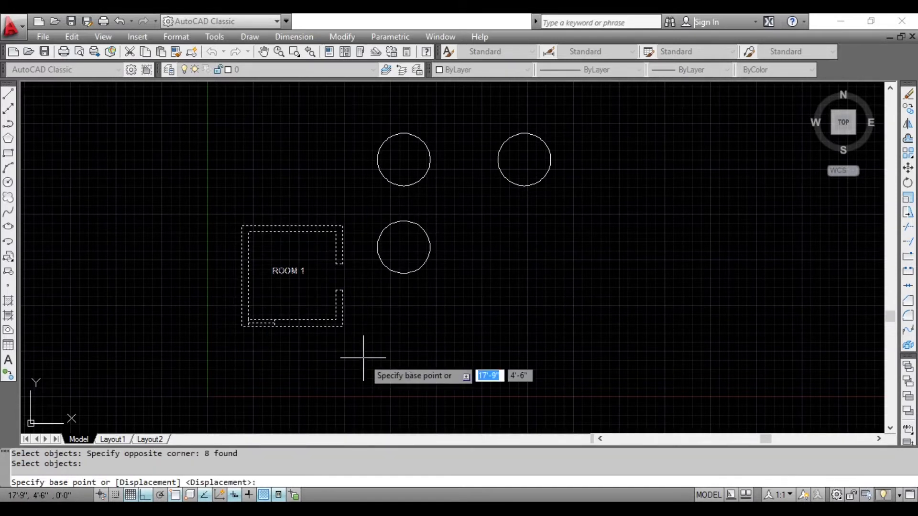
pyautogui.click(242, 225)
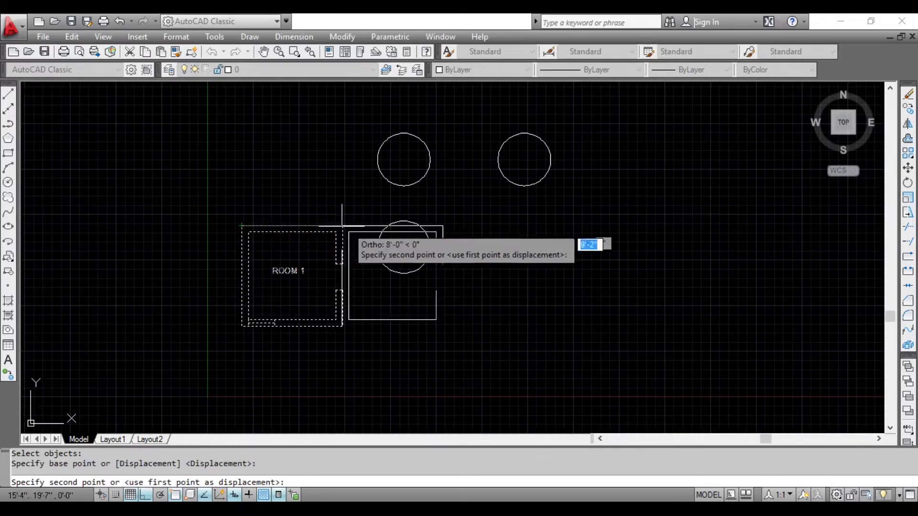
pyautogui.click(482, 226)
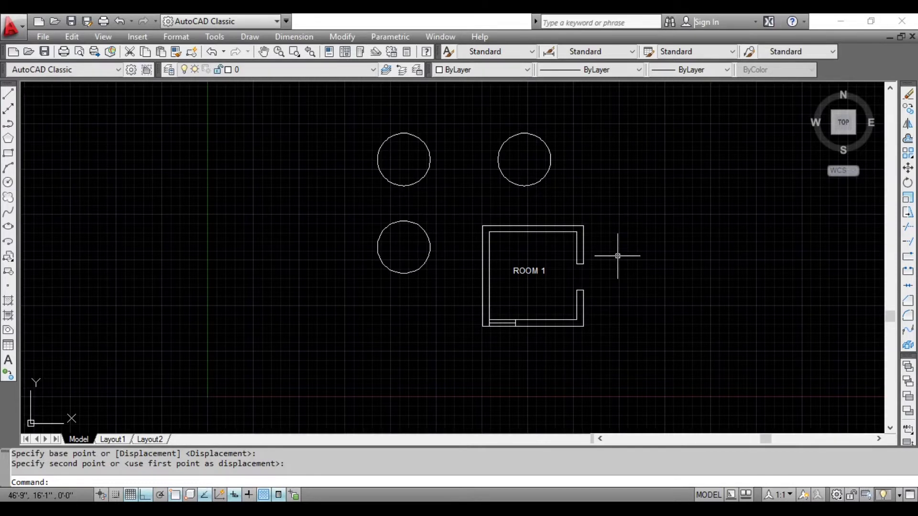
pyautogui.scroll(4, 492, 343)
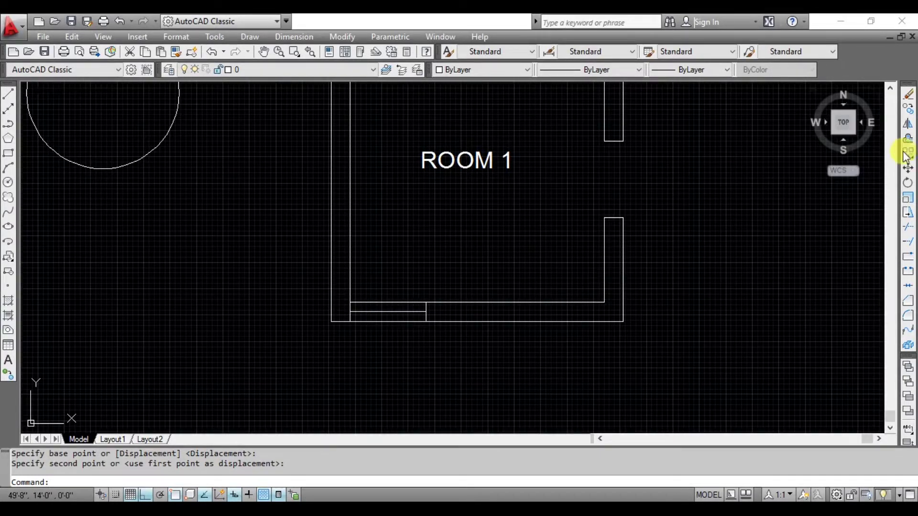
pyautogui.click(908, 167)
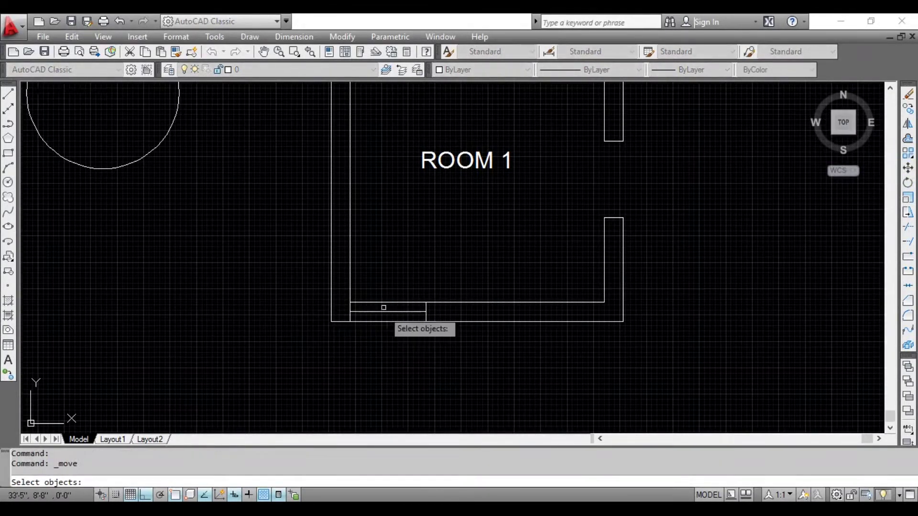
pyautogui.click(343, 293)
pyautogui.click(340, 285)
pyautogui.click(463, 354)
pyautogui.click(289, 266)
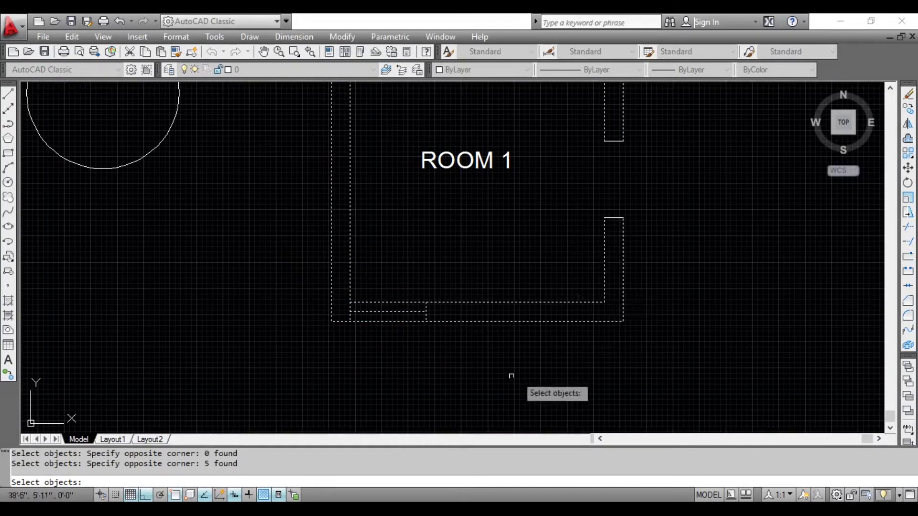
pyautogui.press('Escape')
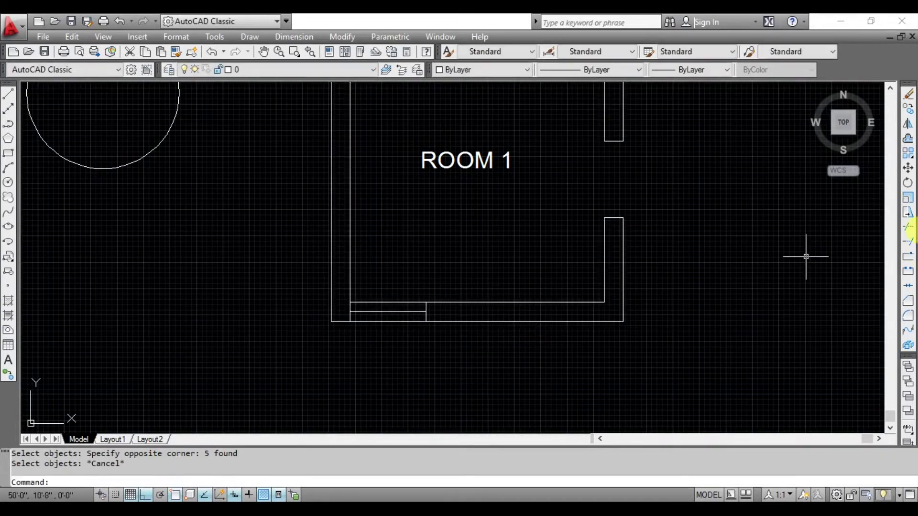
# Move the bottom-wall window 3' horizontally to the right, using its upper-left corner as the base point
pyautogui.click(908, 167)
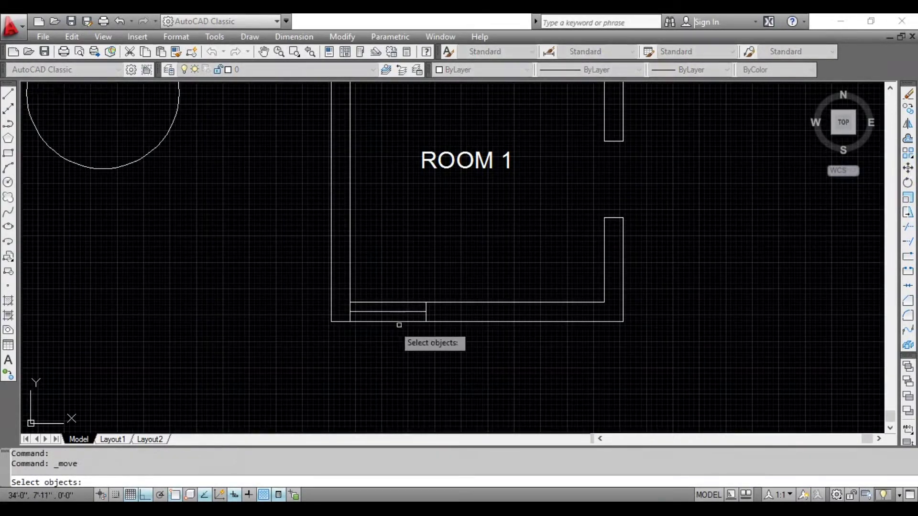
pyautogui.click(343, 285)
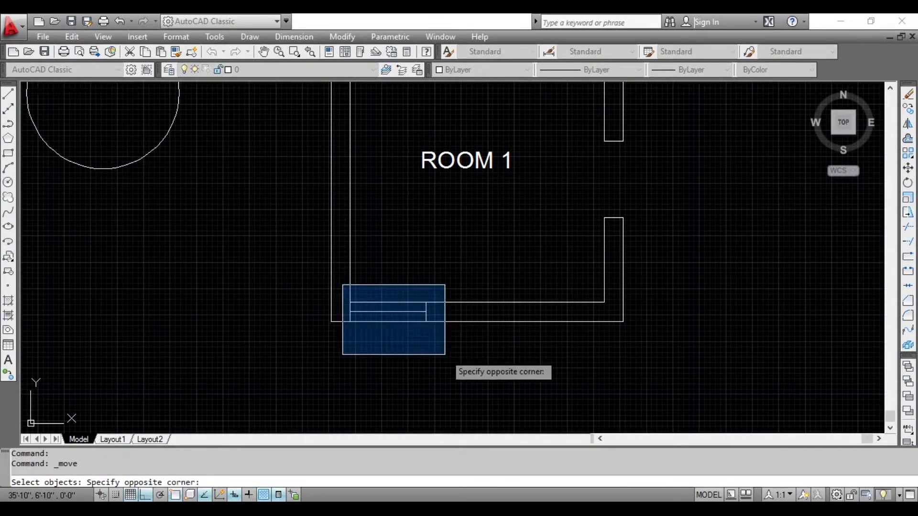
pyautogui.click(444, 352)
pyautogui.press('Return')
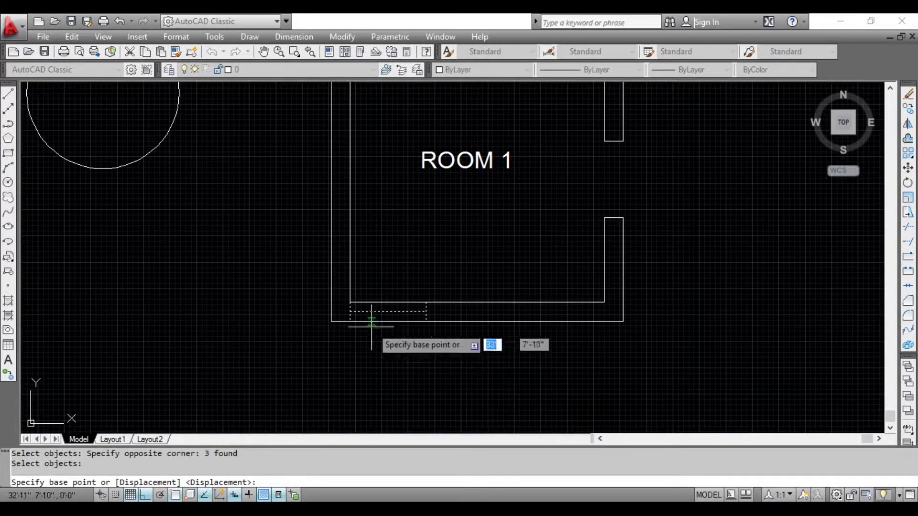
pyautogui.click(350, 302)
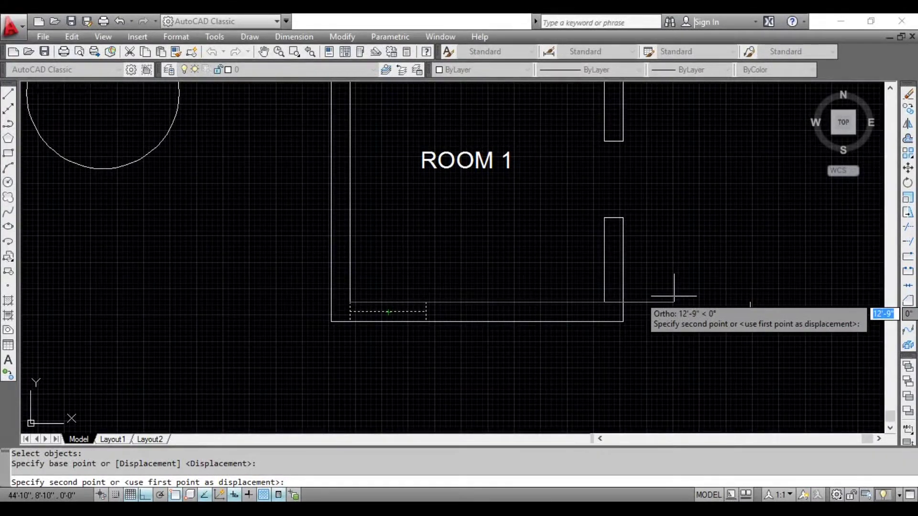
pyautogui.write('3')
pyautogui.press('Return')
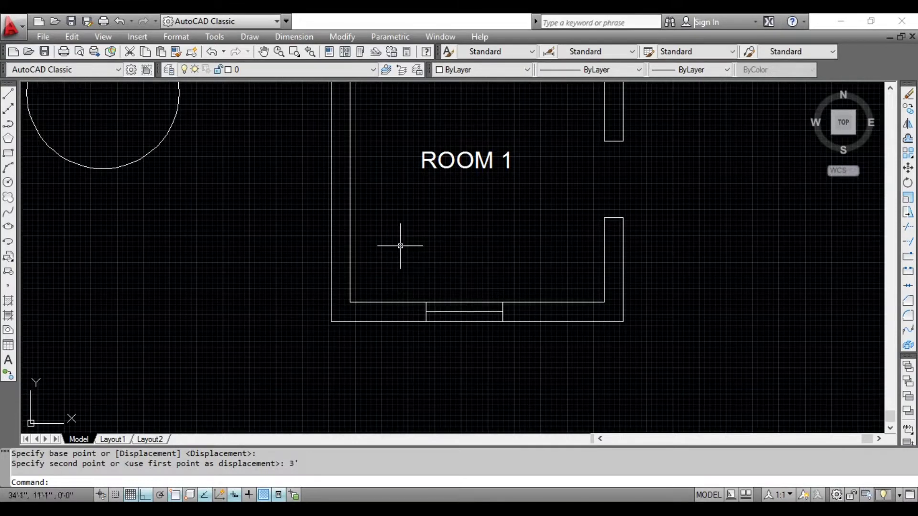
# Measure the distance from Room 1's inner lower-left corner to the window's upper-left corner
pyautogui.write('DI')
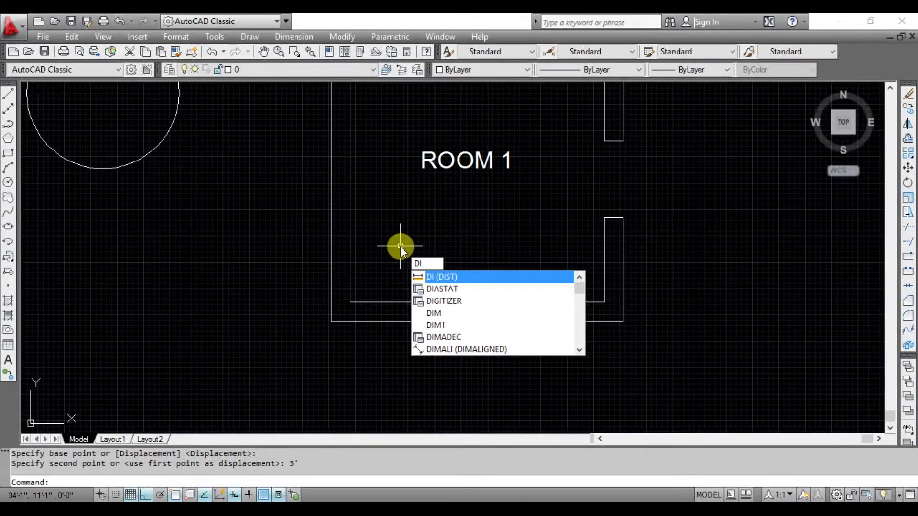
pyautogui.press('Return')
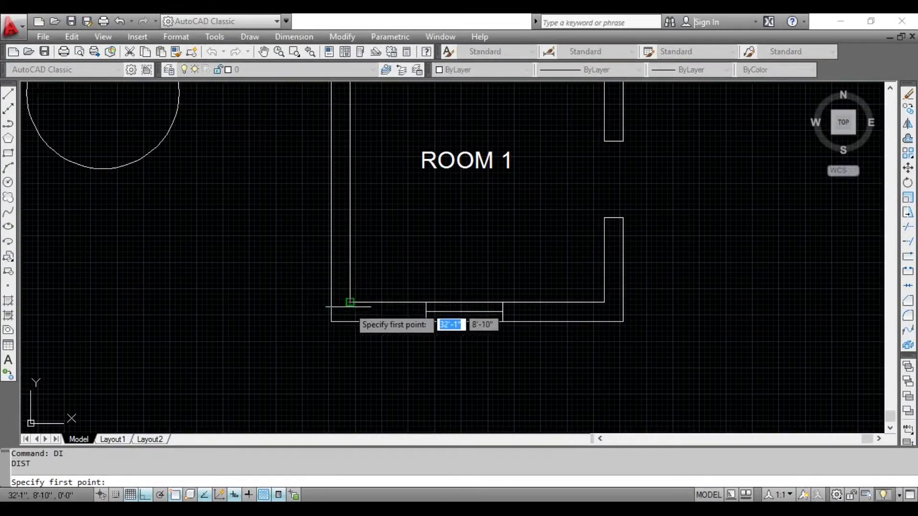
pyautogui.click(349, 302)
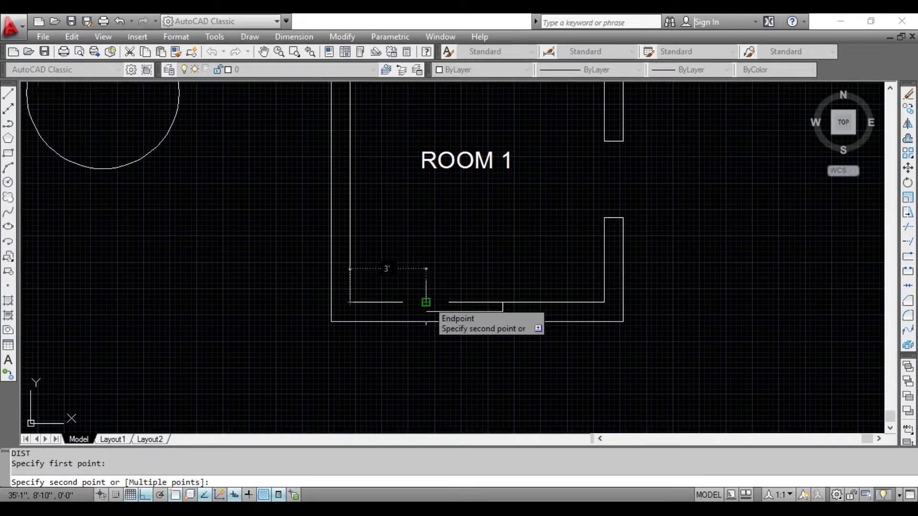
pyautogui.click(426, 302)
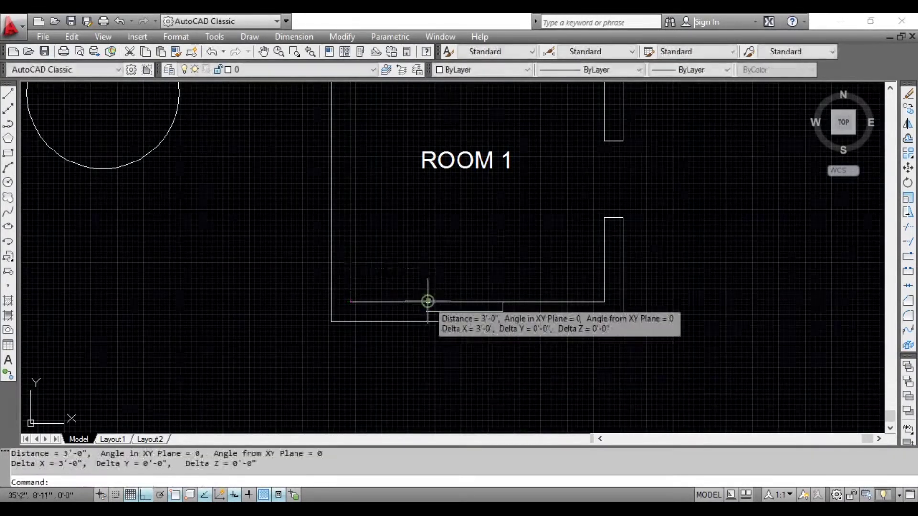
# Move the bottom-wall window from its upper-right corner to Room 1's inner lower-right corner
pyautogui.scroll(-2, 430, 306)
pyautogui.moveTo(451, 276); pyautogui.dragTo(390, 301, button='middle')
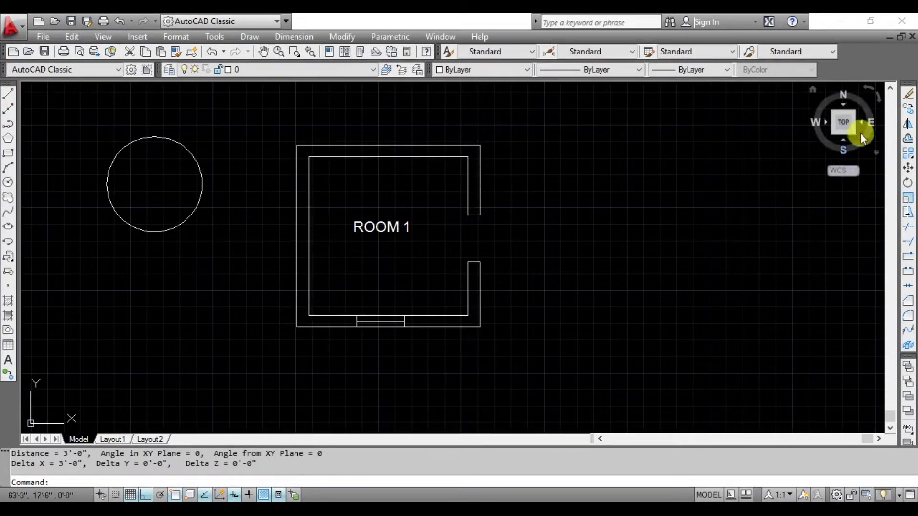
pyautogui.click(908, 167)
pyautogui.scroll(1, 411, 327)
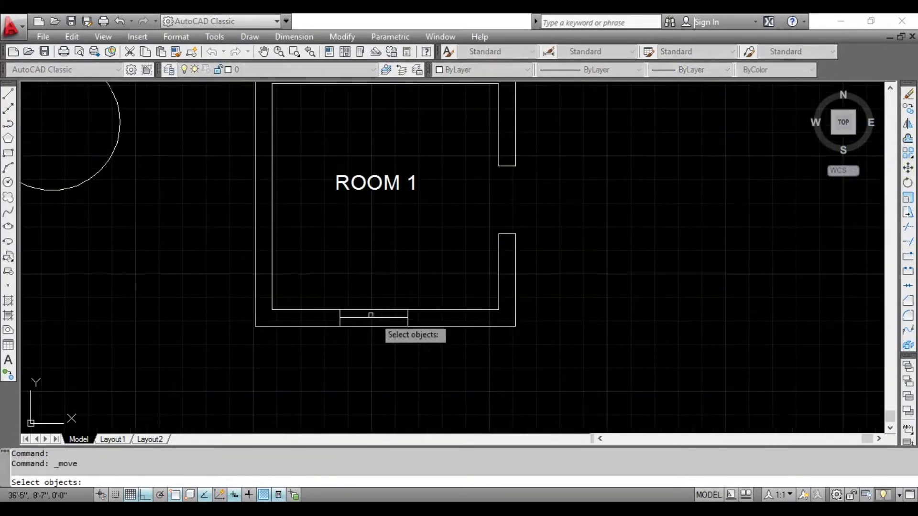
pyautogui.click(321, 292)
pyautogui.click(434, 353)
pyautogui.press('Return')
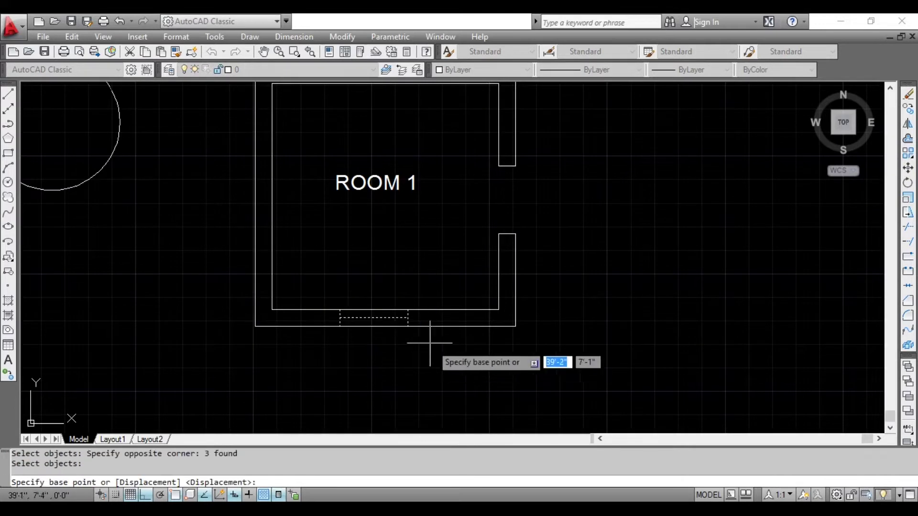
pyautogui.click(413, 310)
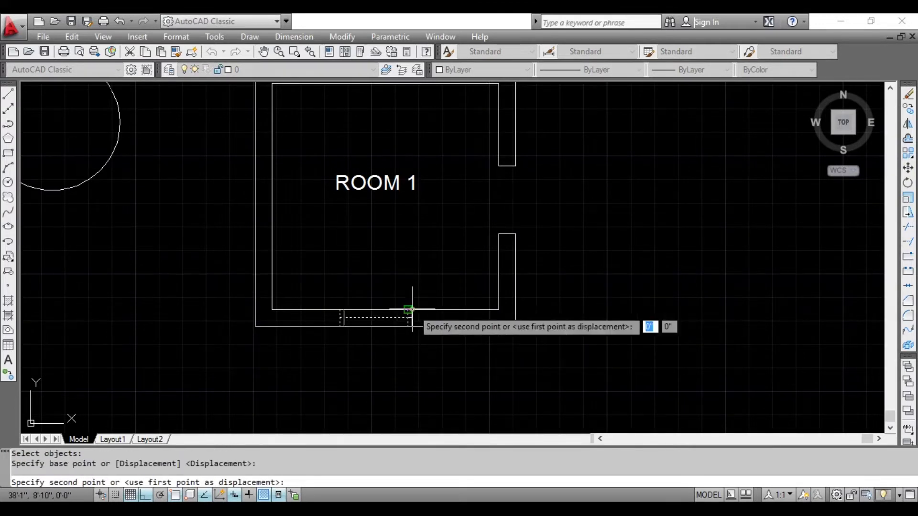
pyautogui.click(498, 310)
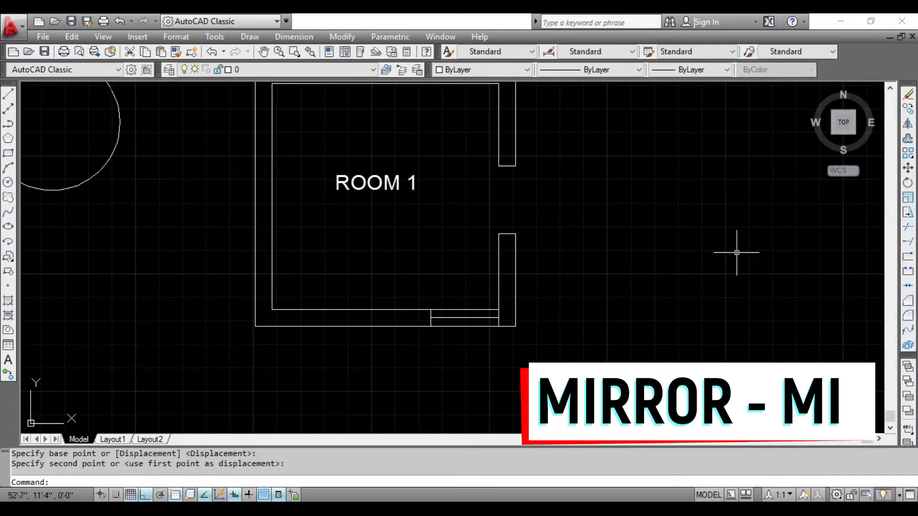
# Mirror the whole of Room 1 across a vertical line just right of it, erasing the source objects
pyautogui.write('MI')
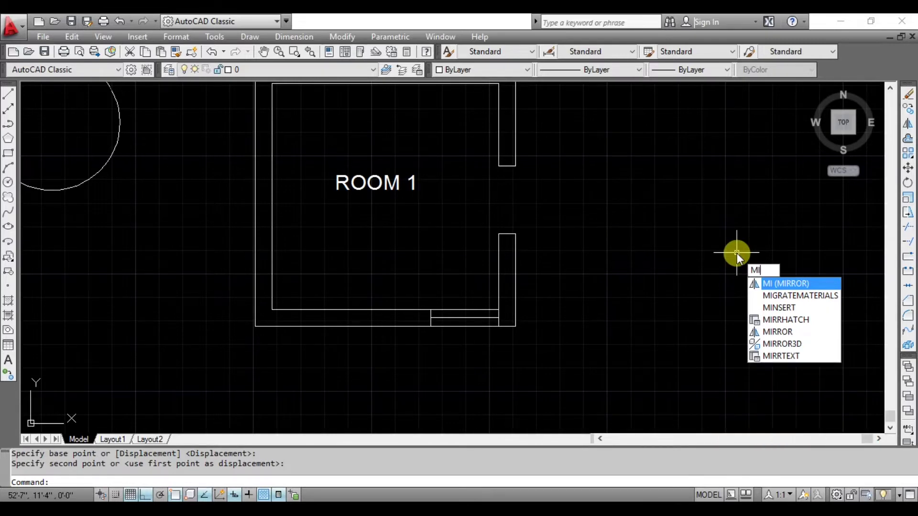
pyautogui.press('Return')
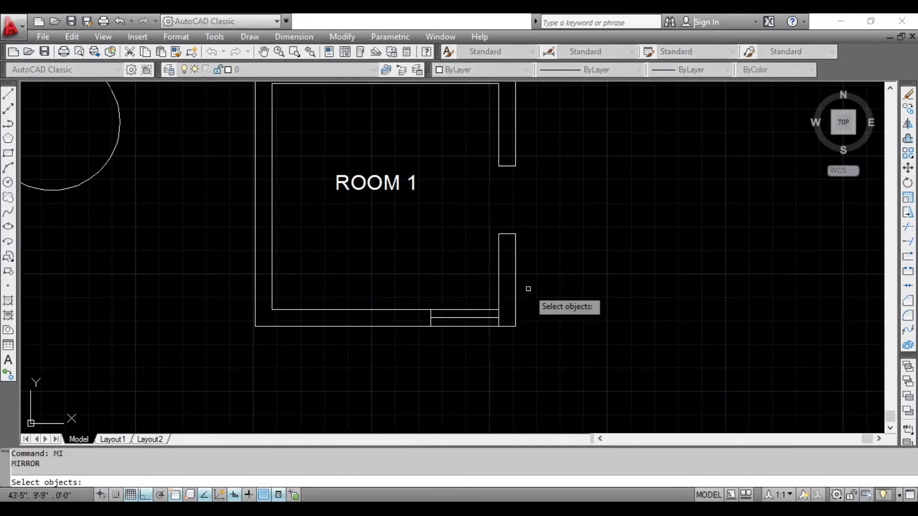
pyautogui.scroll(-2, 528, 289)
pyautogui.scroll(-2, 332, 211)
pyautogui.moveTo(333, 211); pyautogui.dragTo(333, 263, button='middle')
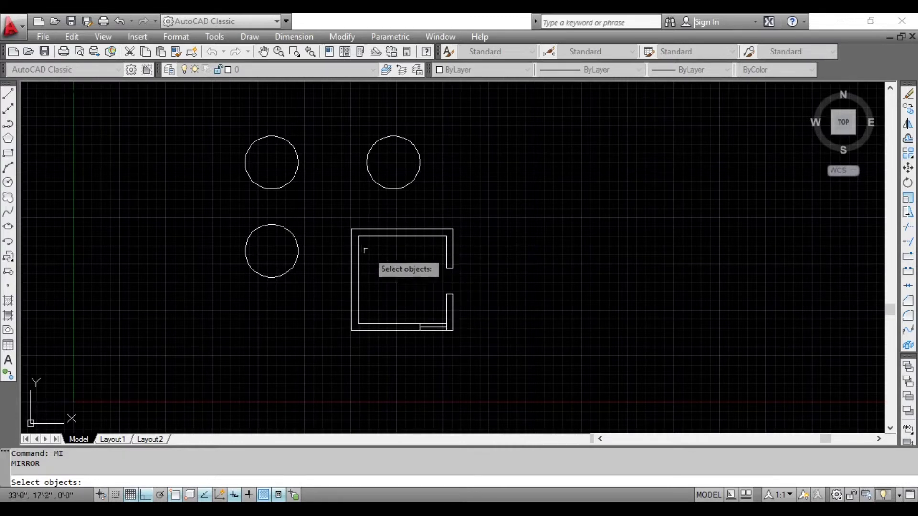
pyautogui.click(334, 210)
pyautogui.click(485, 352)
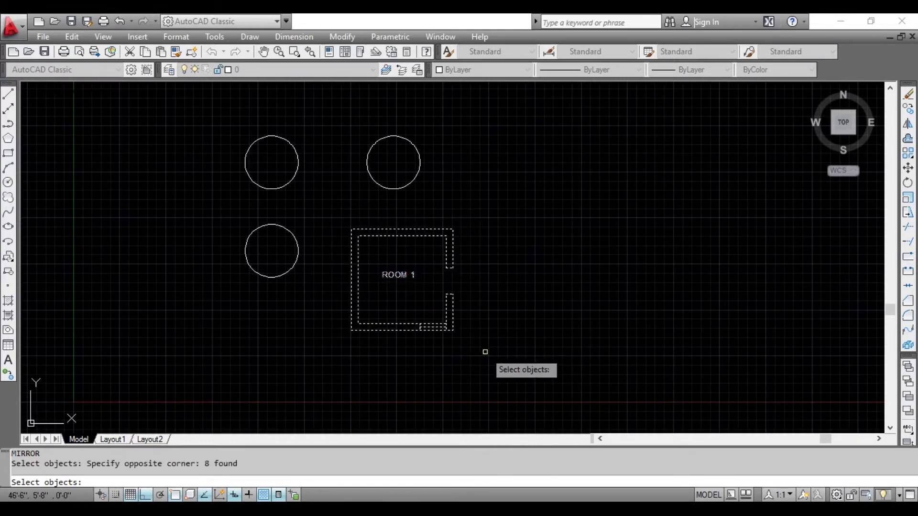
pyautogui.press('Return')
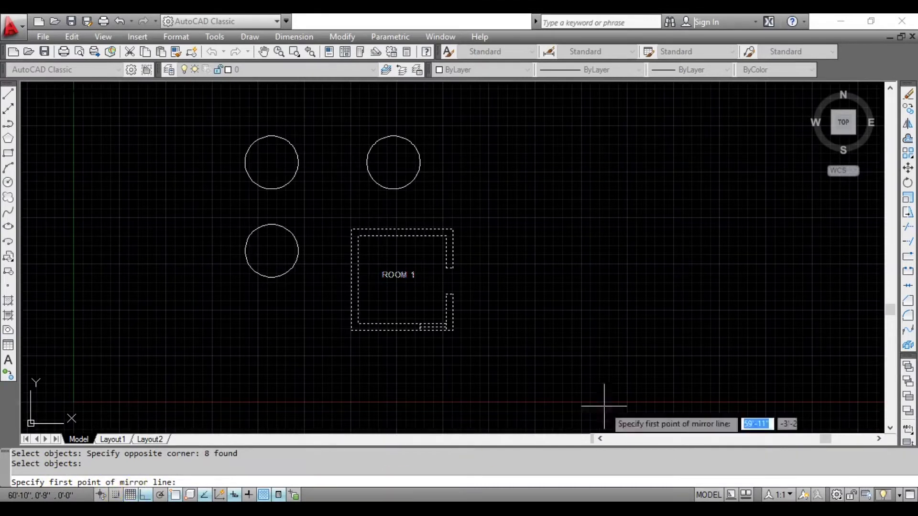
pyautogui.click(479, 192)
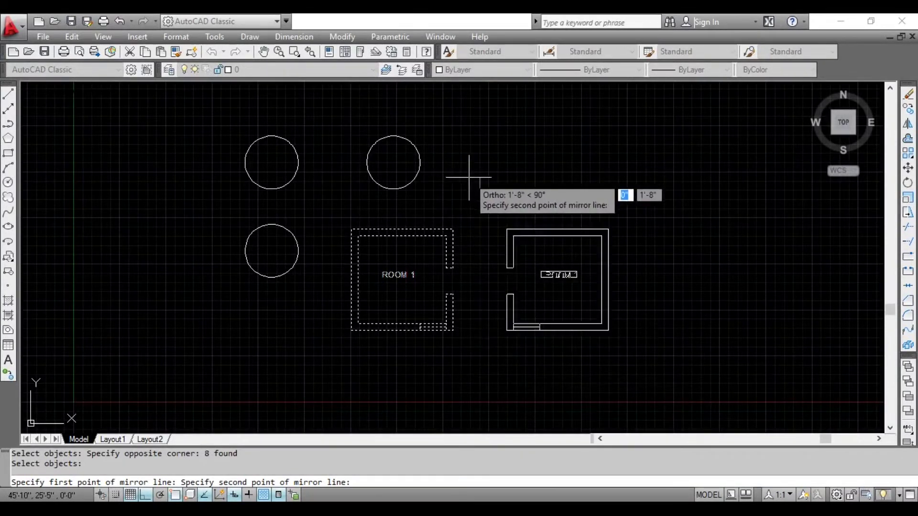
pyautogui.click(482, 375)
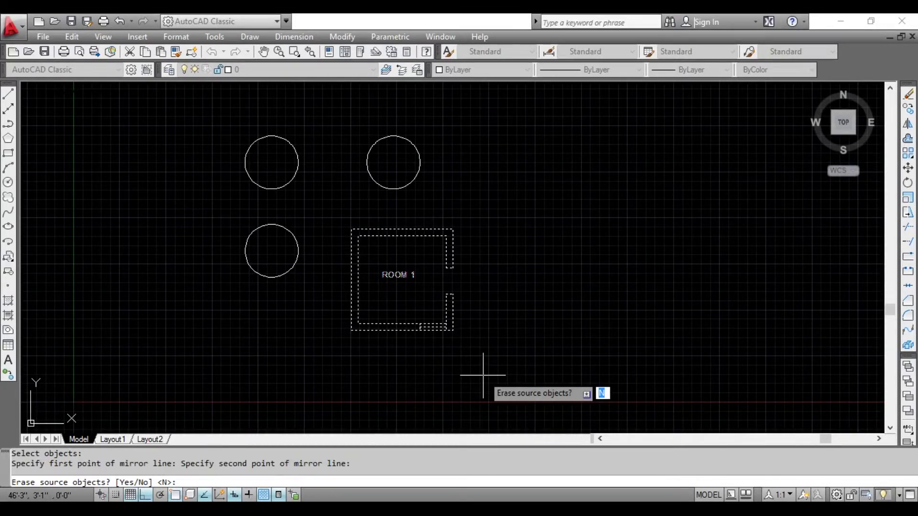
pyautogui.write('Y')
pyautogui.press('Return')
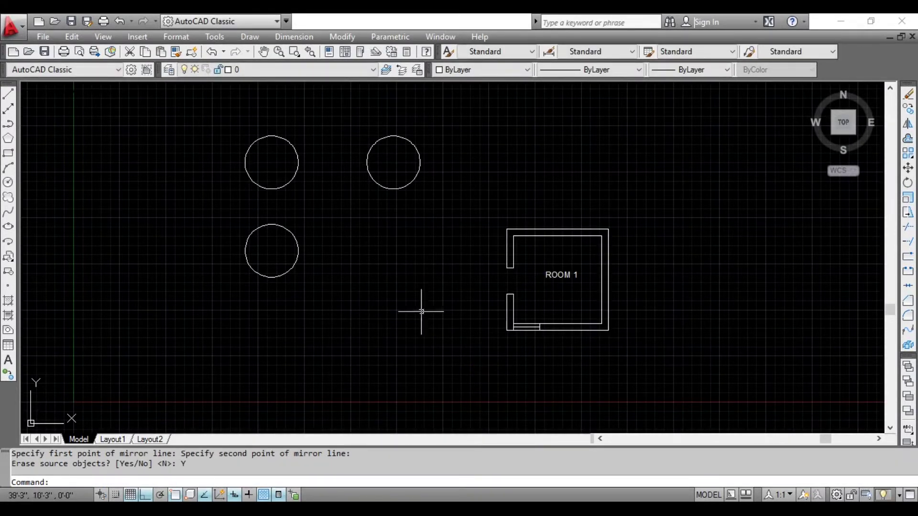
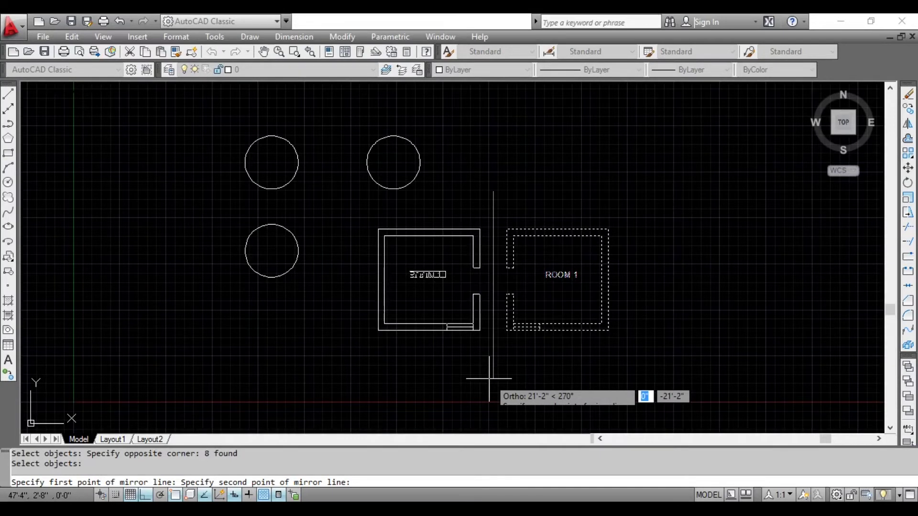
# Mirror Room 1 back to the left across a vertical line beside its door opening, keeping the source objects
pyautogui.click(489, 379)
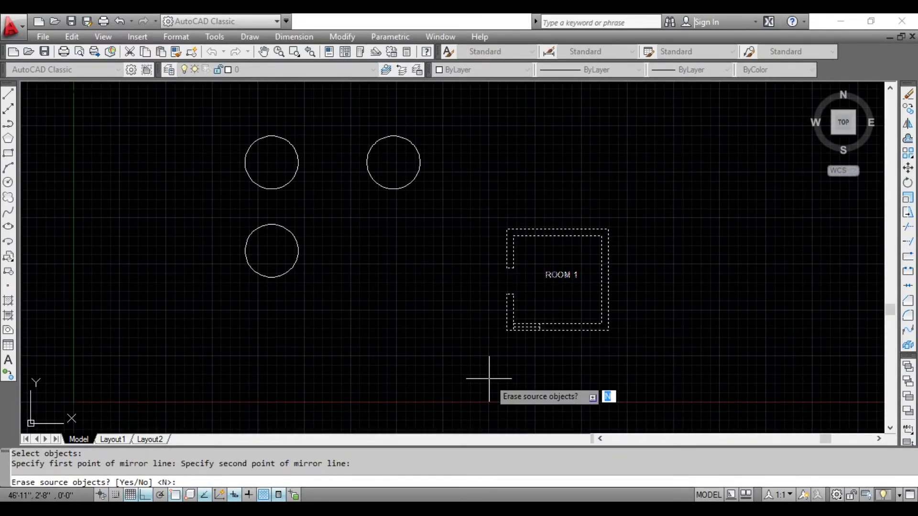
pyautogui.press('Return')
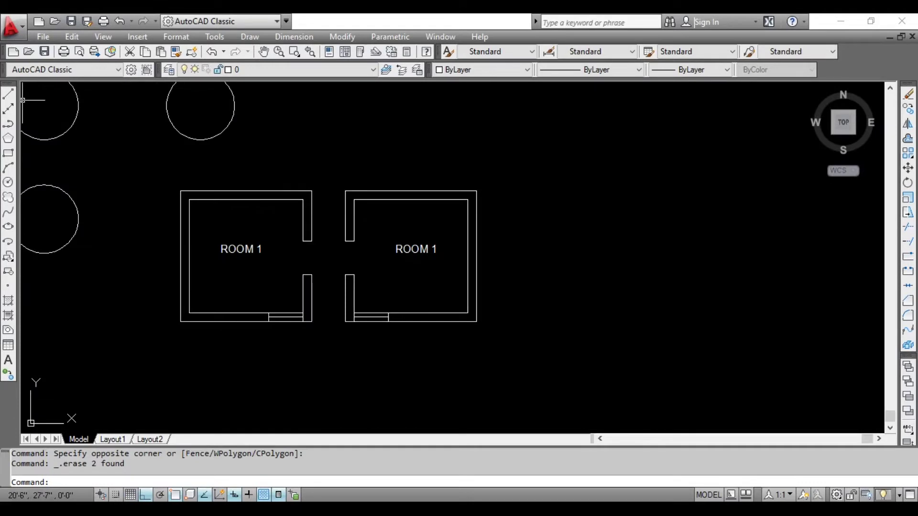
# Draw a single slanted line about 2'-10" long, running down to the left, in the space right of the right-hand room, with Ortho off
pyautogui.click(8, 94)
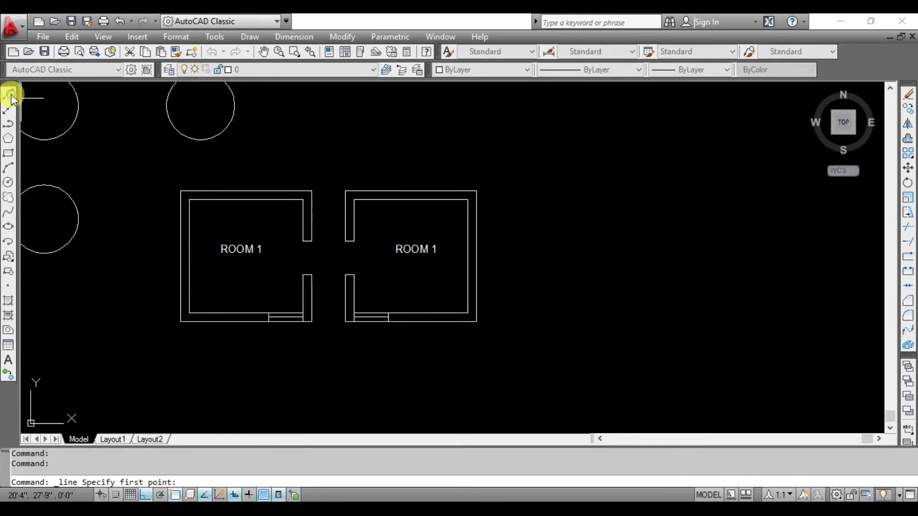
pyautogui.scroll(2, 544, 261)
pyautogui.scroll(2, 541, 248)
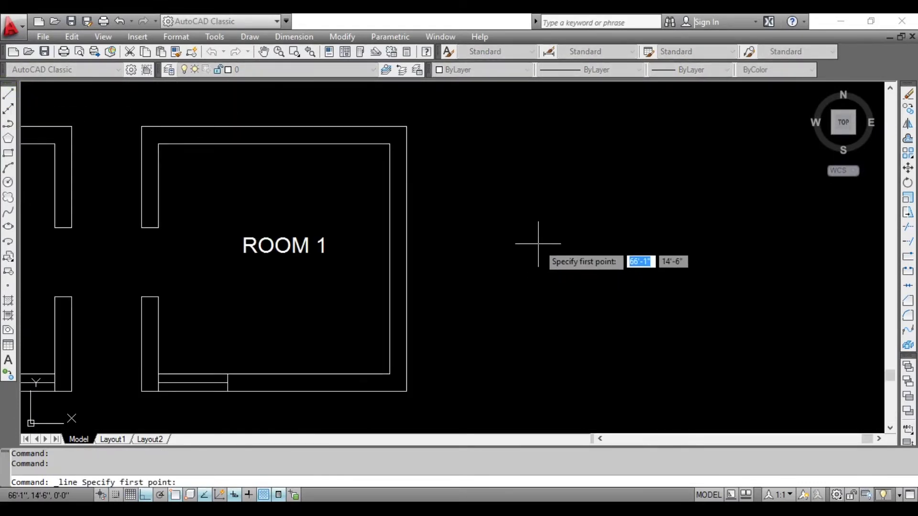
pyautogui.click(544, 219)
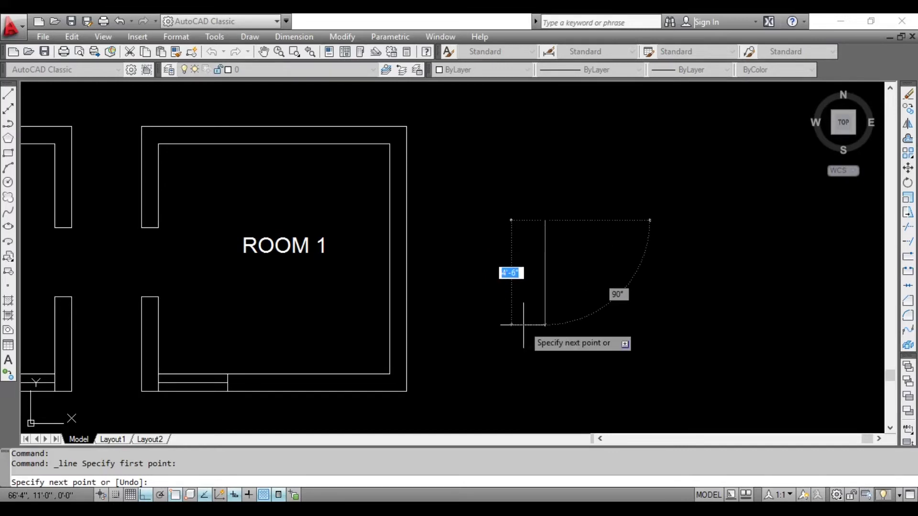
pyautogui.press('F8')
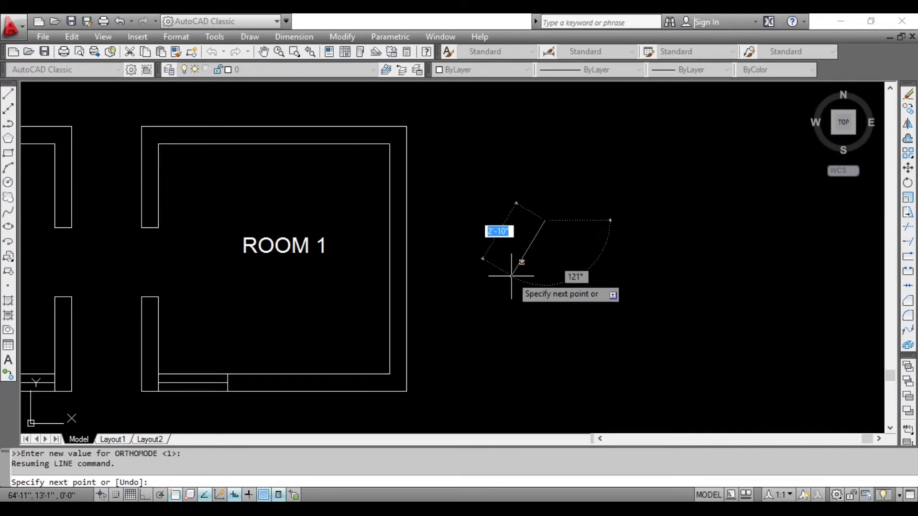
pyautogui.click(511, 276)
pyautogui.press('Escape')
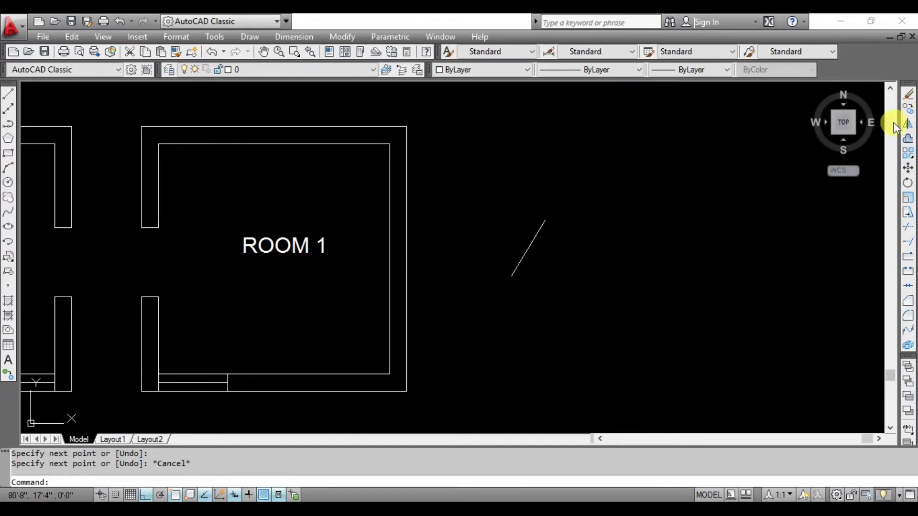
# Mirror the slanted line across a vertical line through its upper endpoint, keeping the source line
pyautogui.click(908, 124)
pyautogui.click(539, 232)
pyautogui.click(539, 283)
pyautogui.press('Return')
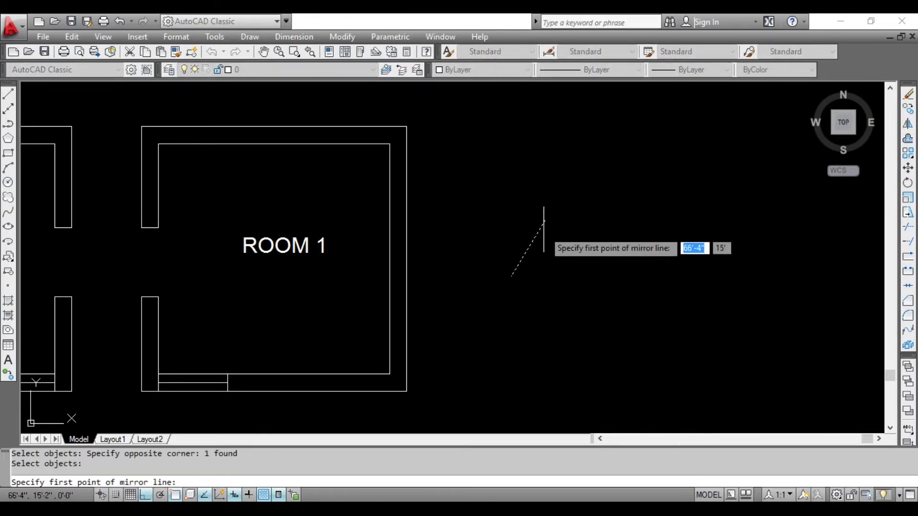
pyautogui.click(545, 220)
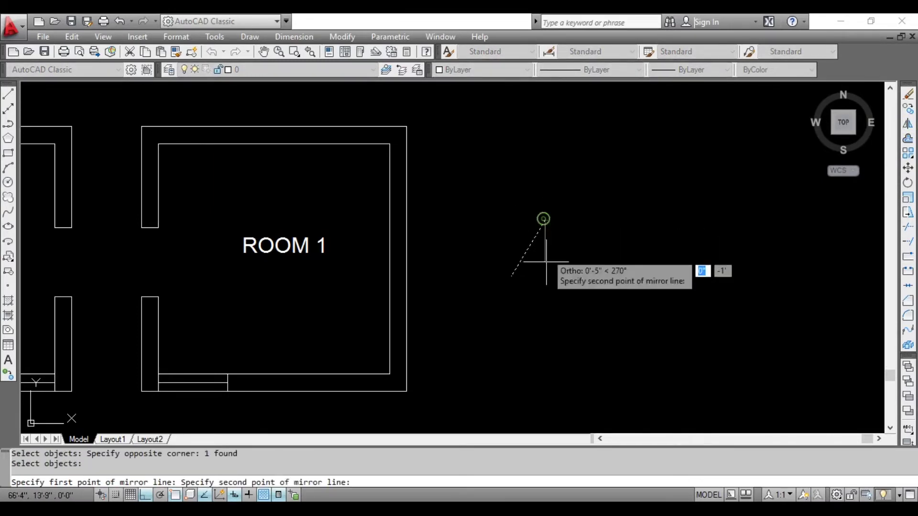
pyautogui.click(538, 327)
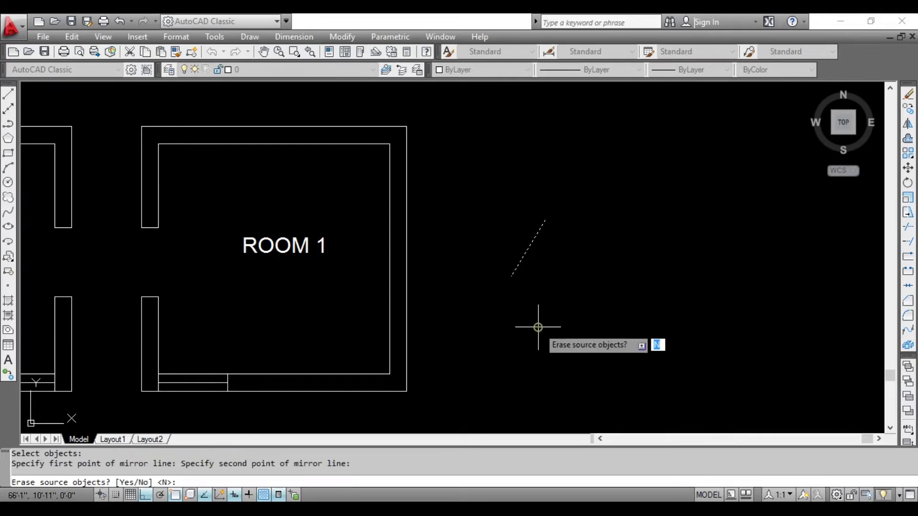
pyautogui.press('Return')
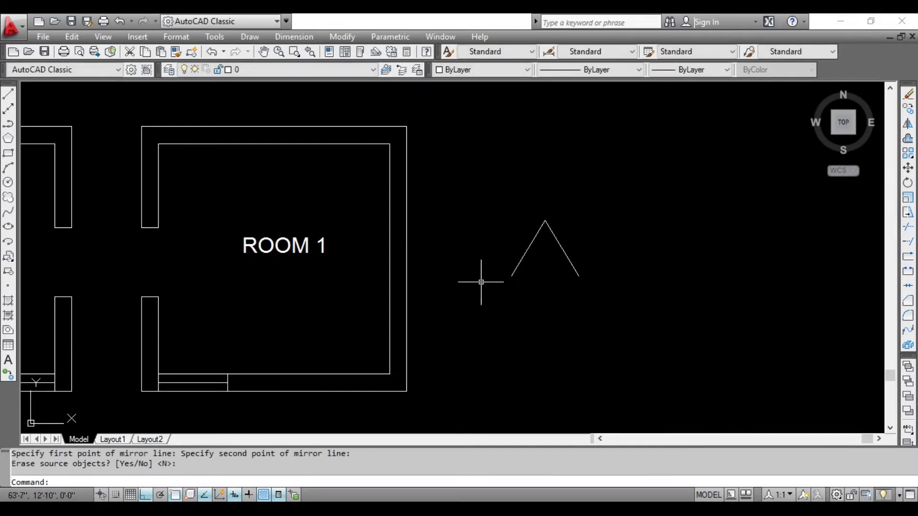
pyautogui.scroll(-3, 515, 282)
pyautogui.moveTo(354, 223); pyautogui.dragTo(444, 199, button='middle')
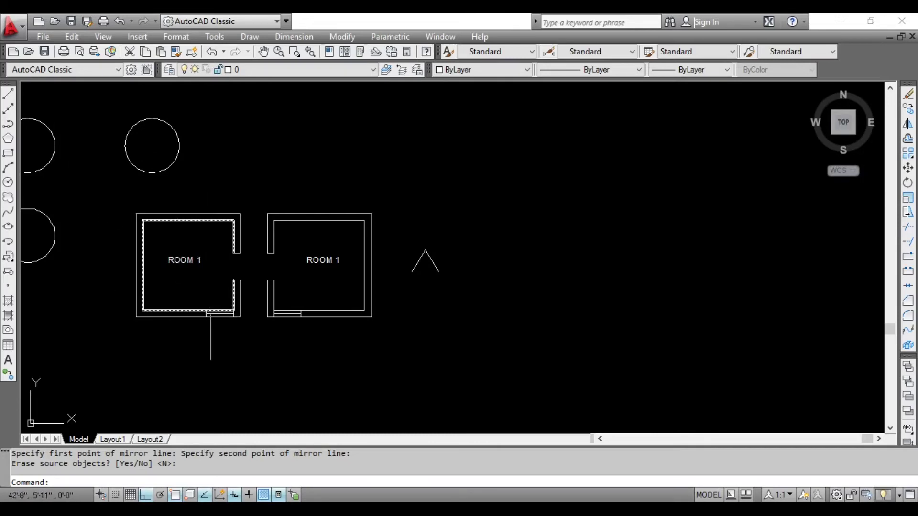
# Draw a 10' by 10' rectangle in the empty space right of the mirrored slanted lines
pyautogui.click(8, 153)
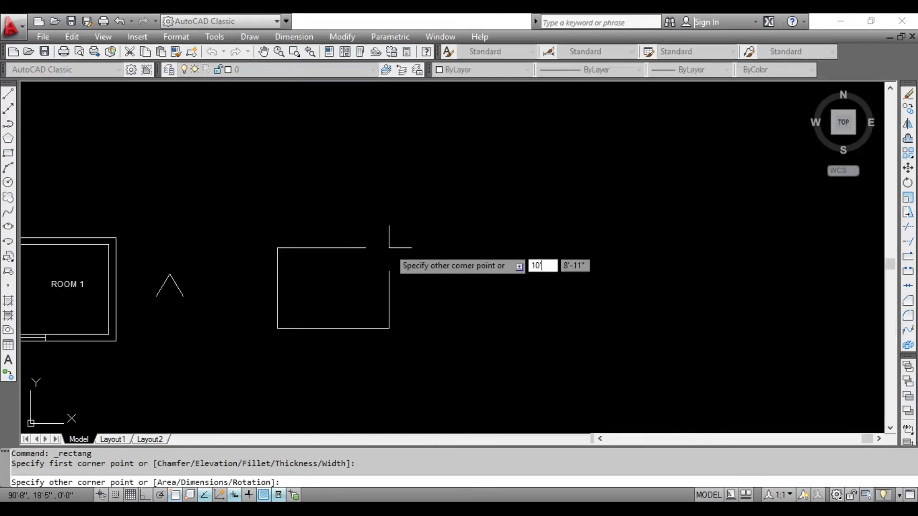
pyautogui.press('Escape')
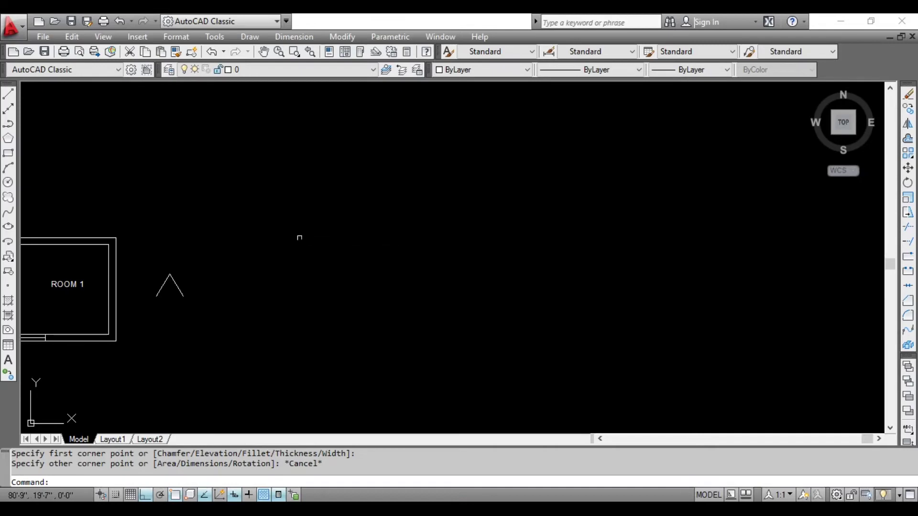
pyautogui.click(8, 153)
pyautogui.click(270, 334)
pyautogui.write('1')
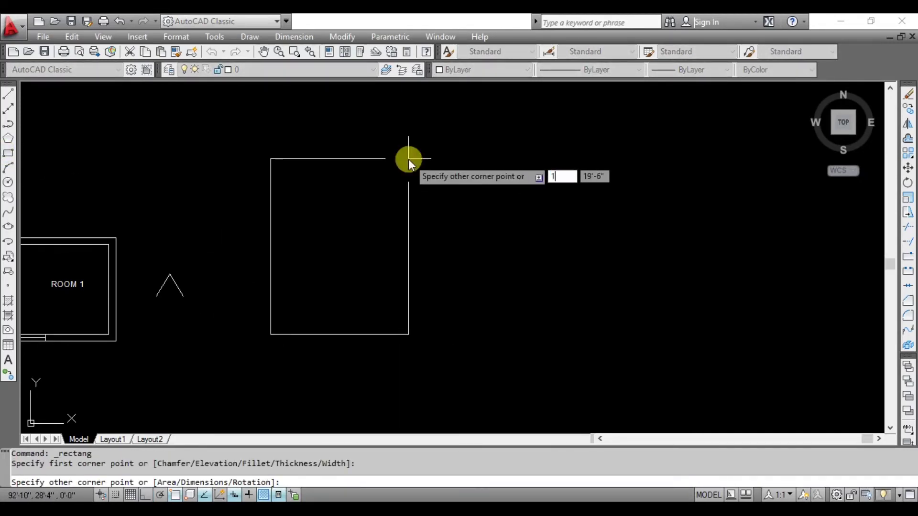
pyautogui.write("0'")
pyautogui.press('Tab')
pyautogui.write('10')
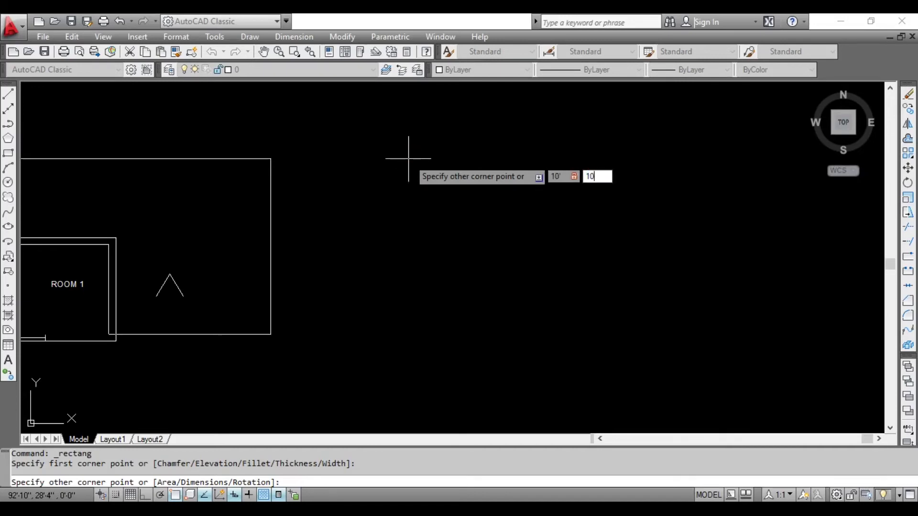
pyautogui.write("'")
pyautogui.press('Return')
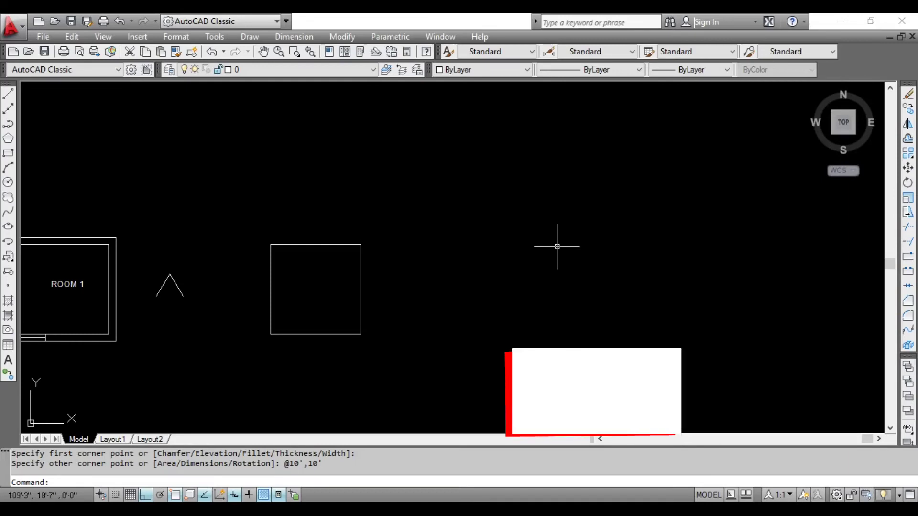
# Offset the 10' square outward by a distance of 9 inches
pyautogui.write('O')
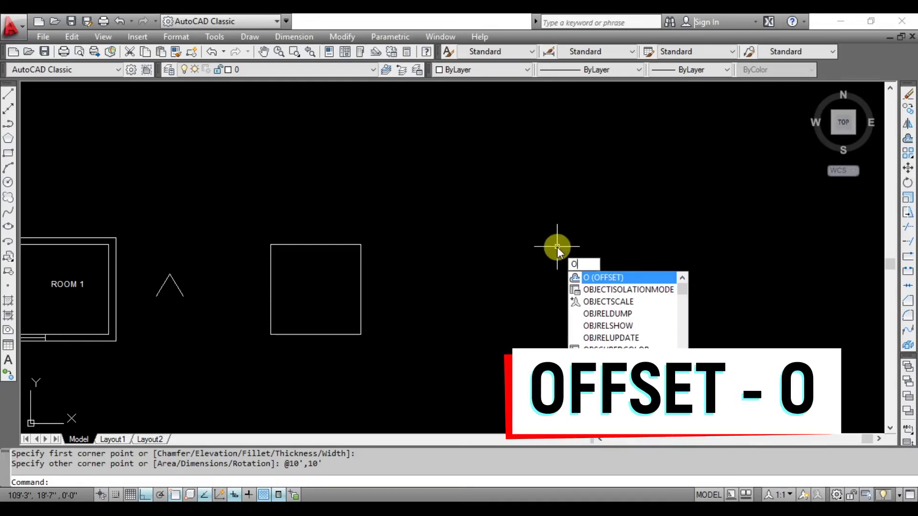
pyautogui.press('Return')
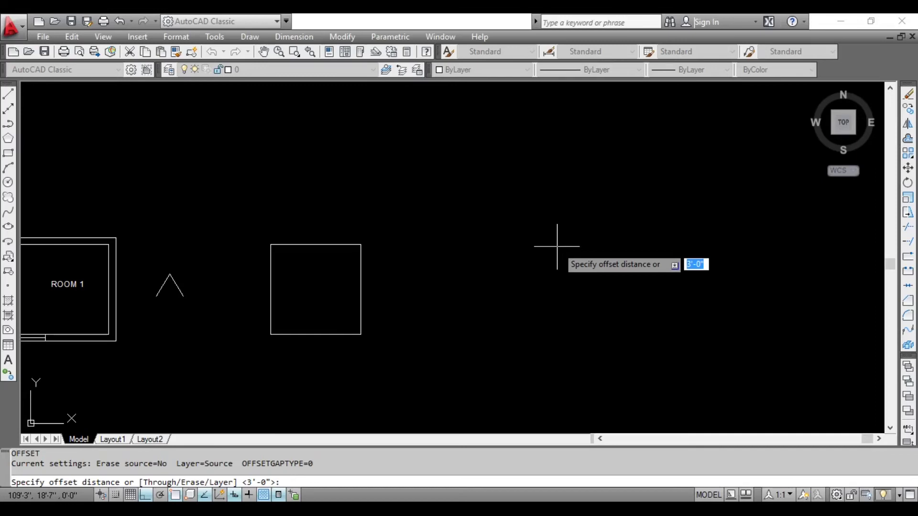
pyautogui.write('9')
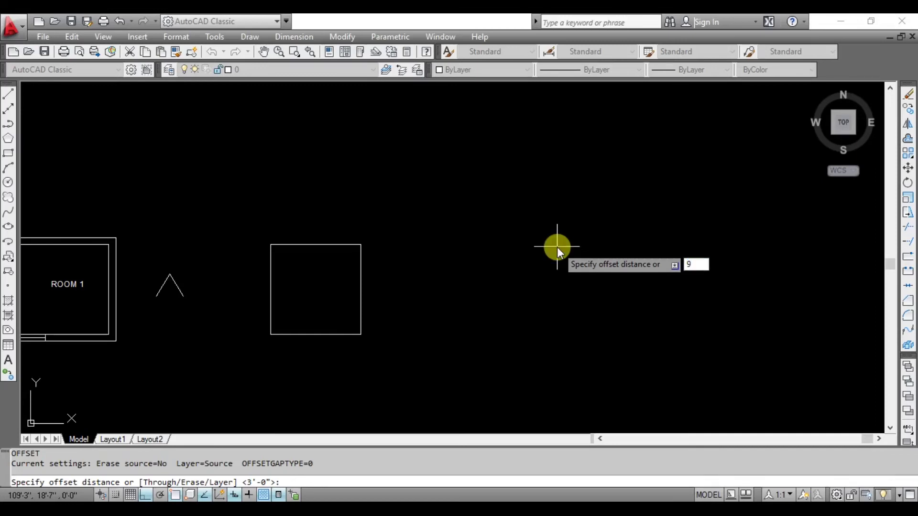
pyautogui.press('Return')
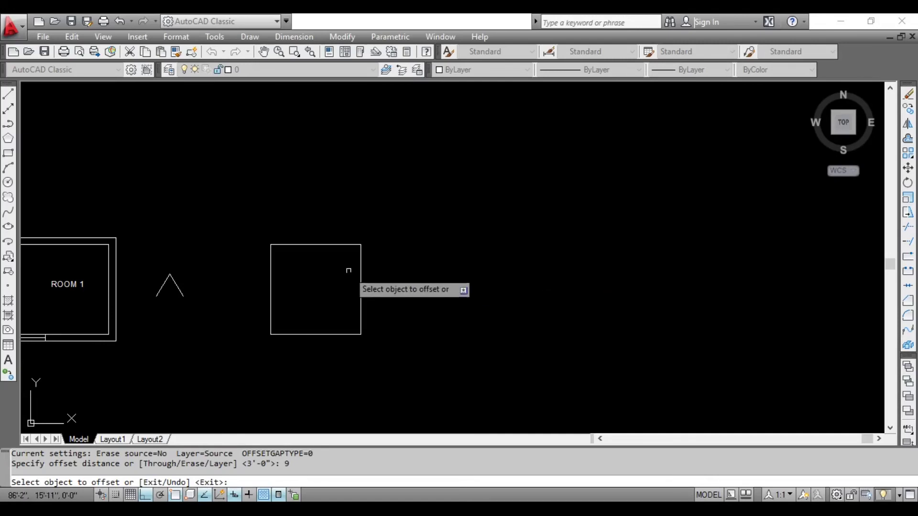
pyautogui.click(345, 246)
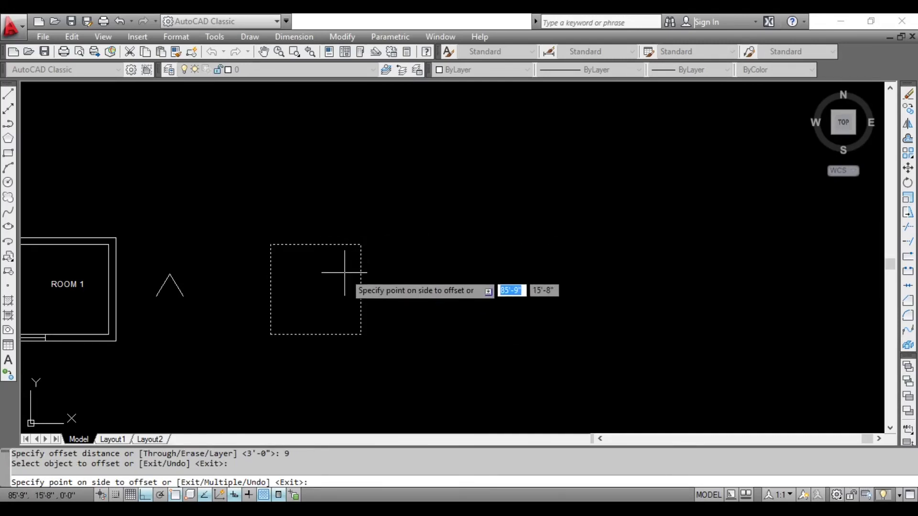
pyautogui.click(383, 276)
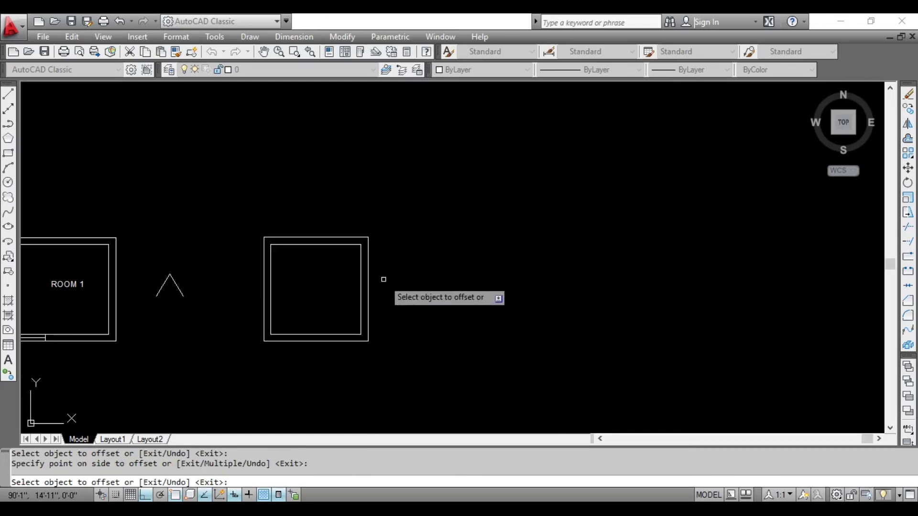
# Offset the original 10' square inward by the same 9-inch distance and end the Offset command
pyautogui.click(358, 280)
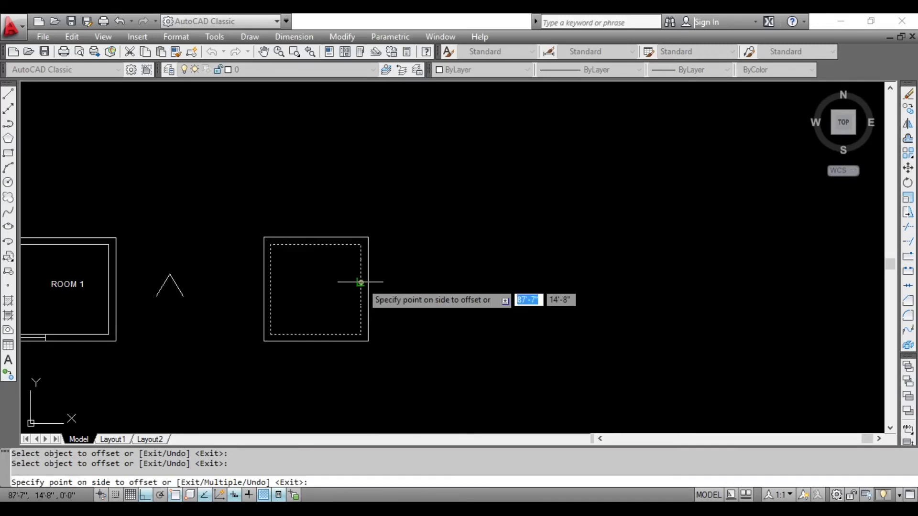
pyautogui.click(337, 282)
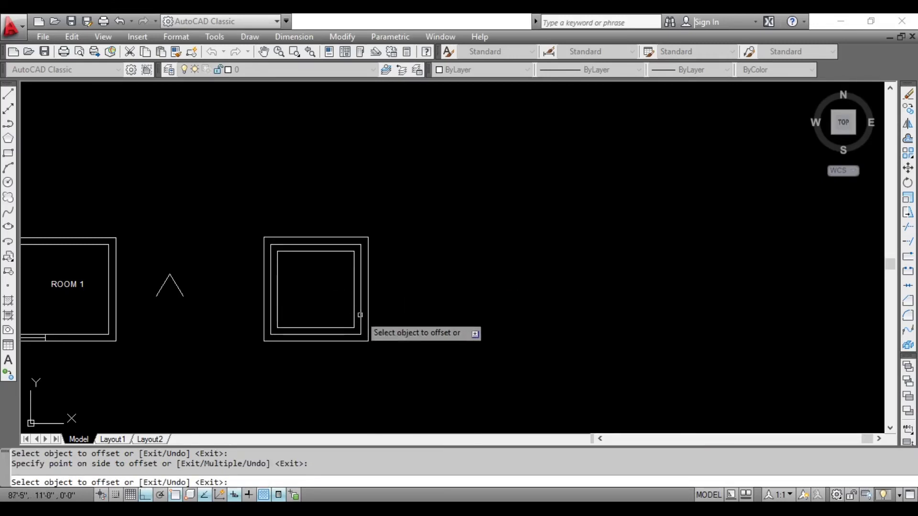
pyautogui.rightClick(421, 201)
pyautogui.click(451, 208)
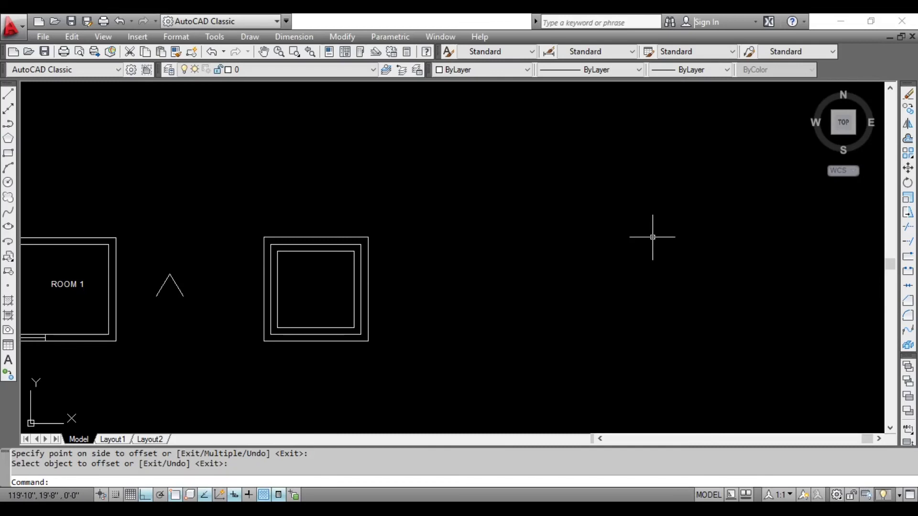
# Offset the outermost square outward by 9 inches three times, using each new square as the next source
pyautogui.press('Return')
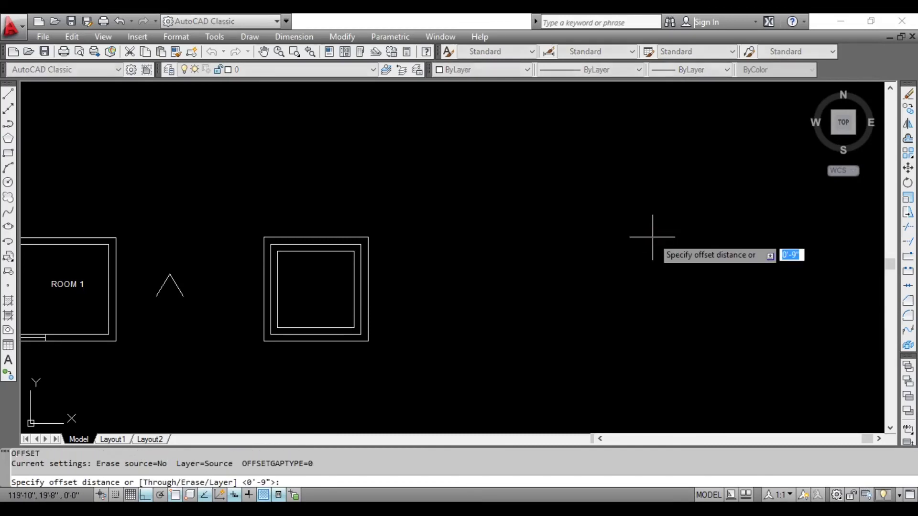
pyautogui.write('9')
pyautogui.press('Return')
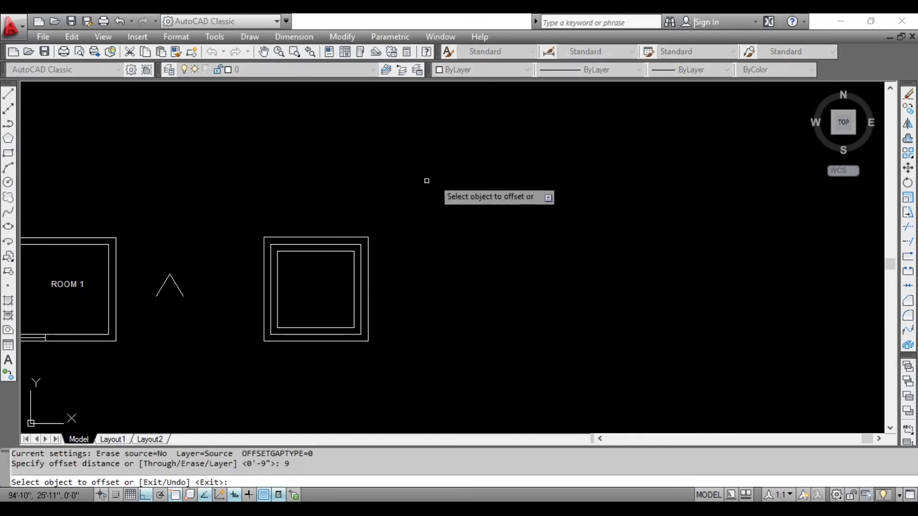
pyautogui.click(345, 236)
pyautogui.click(344, 180)
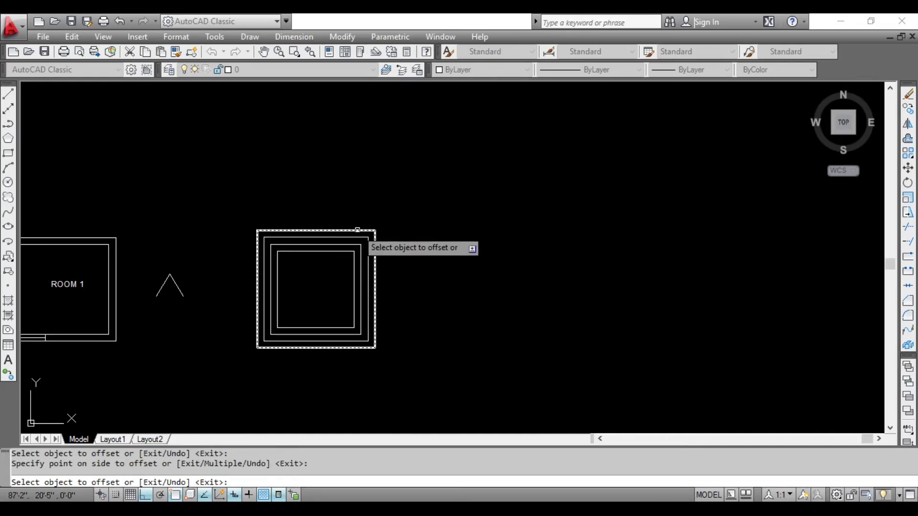
pyautogui.click(365, 231)
pyautogui.click(365, 210)
pyautogui.click(365, 227)
pyautogui.click(365, 203)
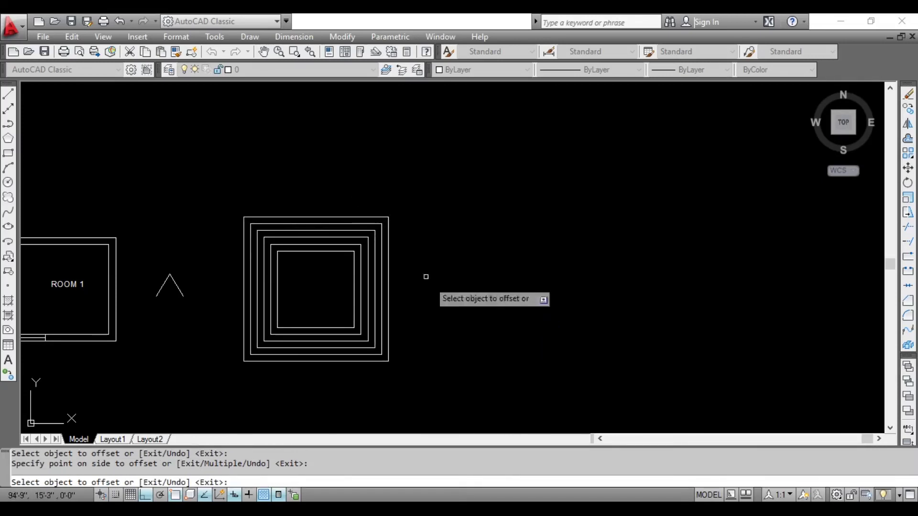
# Offset the outermost square outward repeatedly at 9-inch spacing with the Multiple option, building a series of larger concentric squares
pyautogui.click(377, 219)
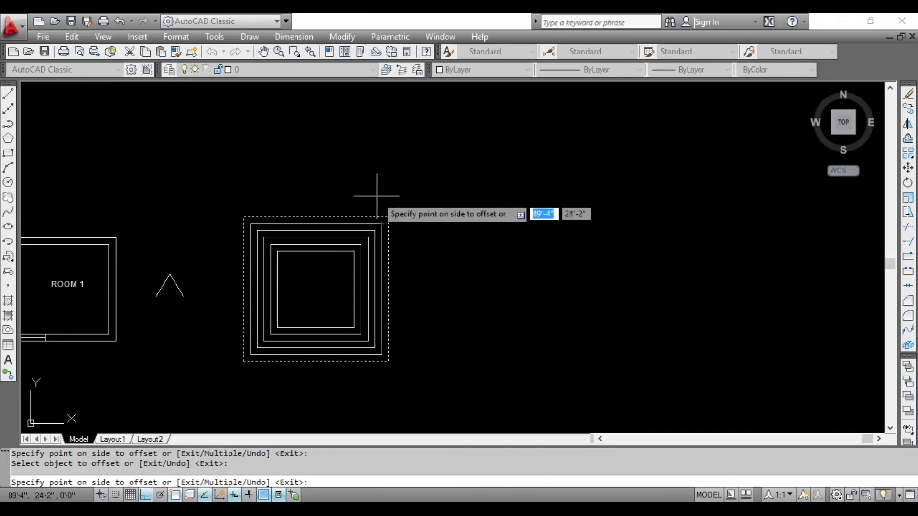
pyautogui.write('M')
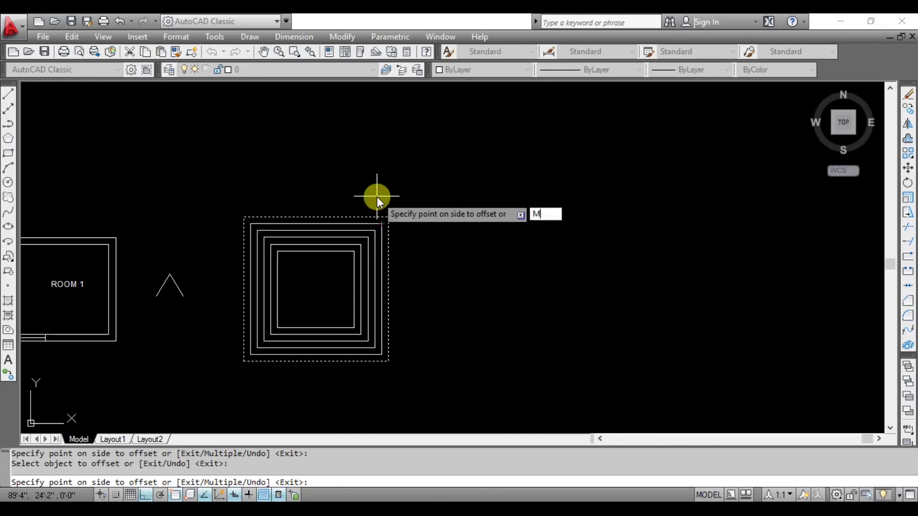
pyautogui.press('Return')
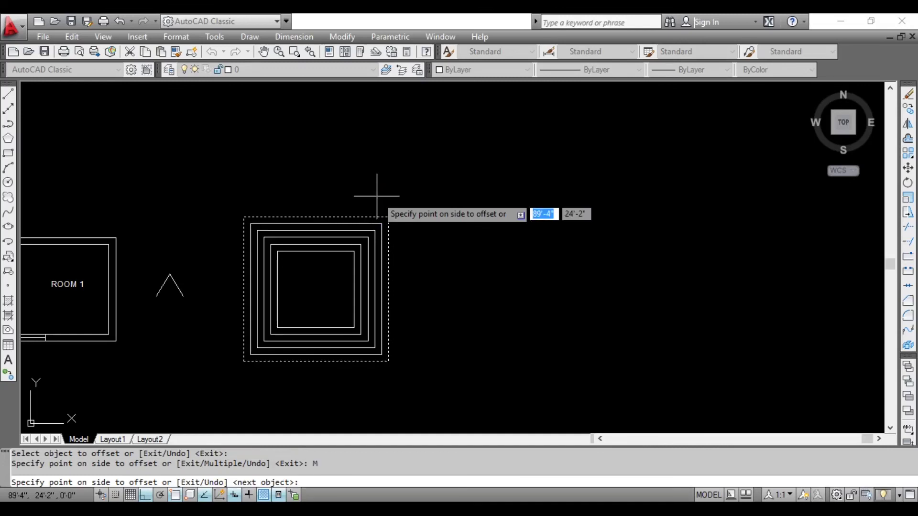
pyautogui.click(377, 196)
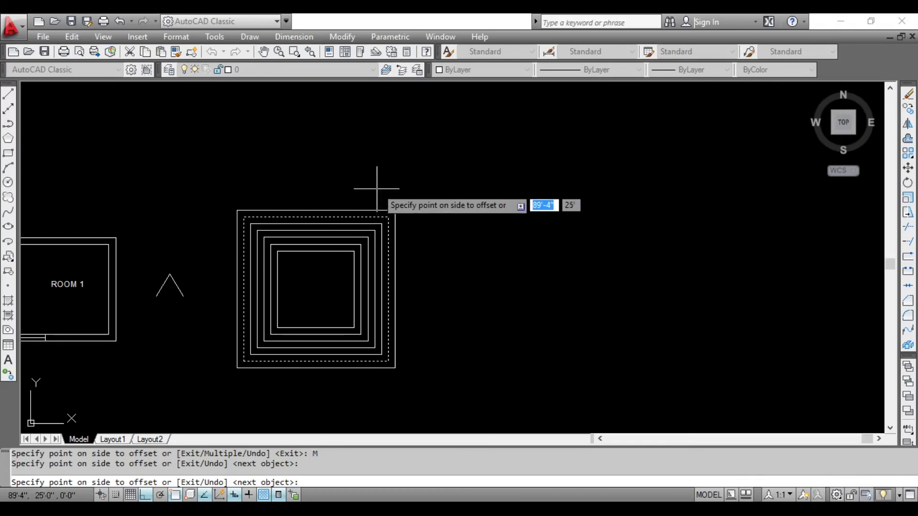
pyautogui.click(383, 139)
pyautogui.click(390, 117)
pyautogui.click(396, 108)
pyautogui.click(400, 107)
pyautogui.click(397, 107)
pyautogui.click(397, 108)
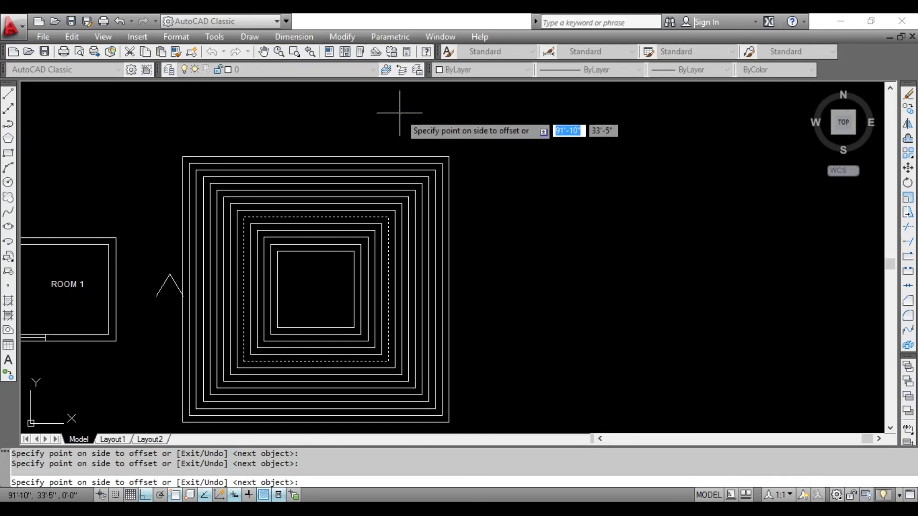